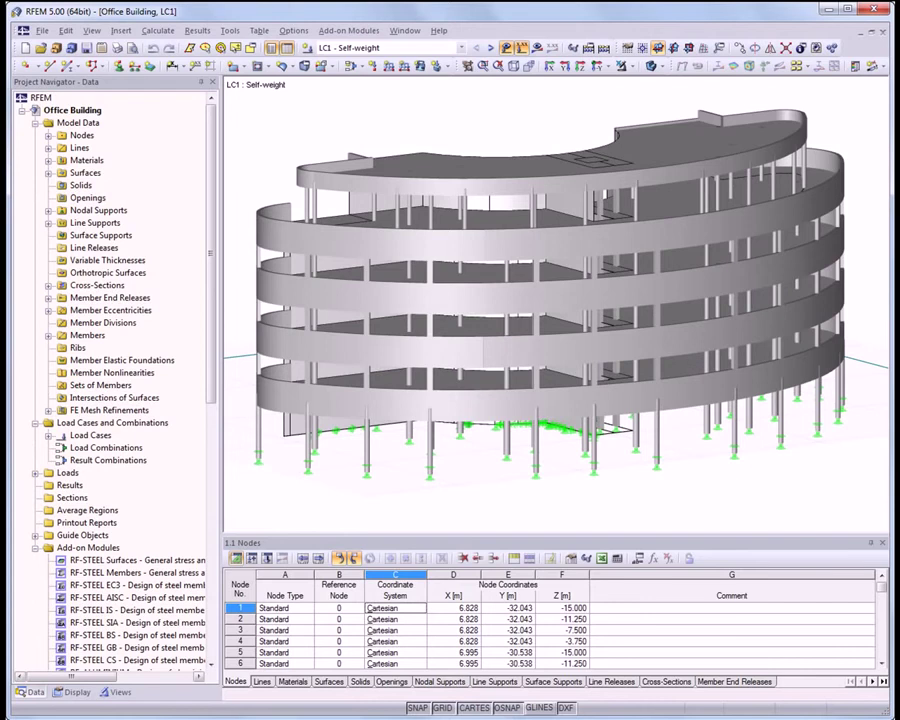
Launch RF-DYNAM from the Add-on Modules Dynamic submenu for the Office Building model.
{"action": "left_click", "coordinate": [368, 30]}
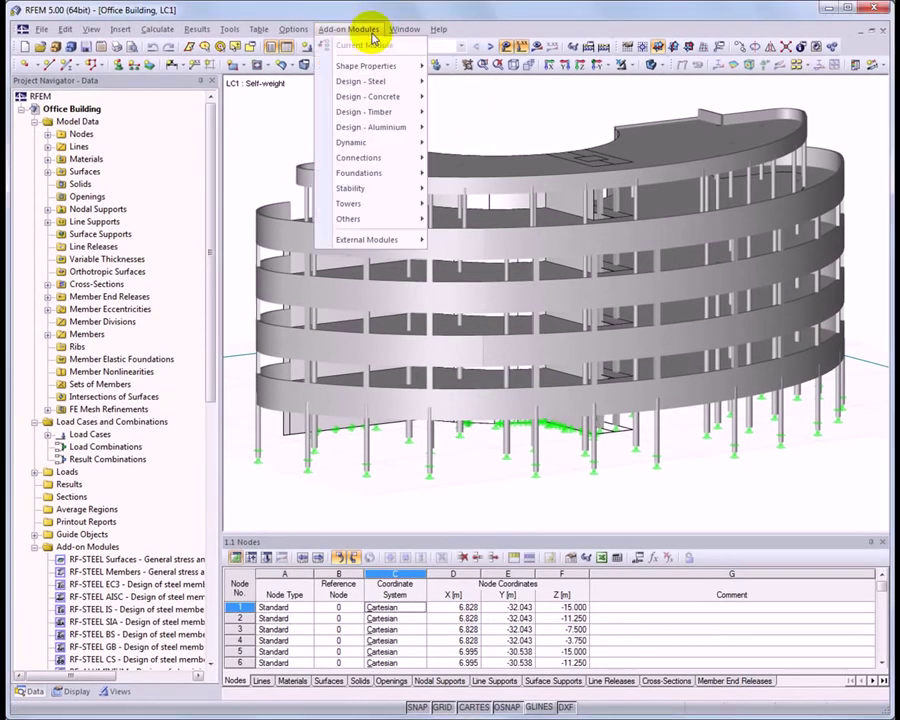
{"action": "mouse_move", "coordinate": [408, 70]}
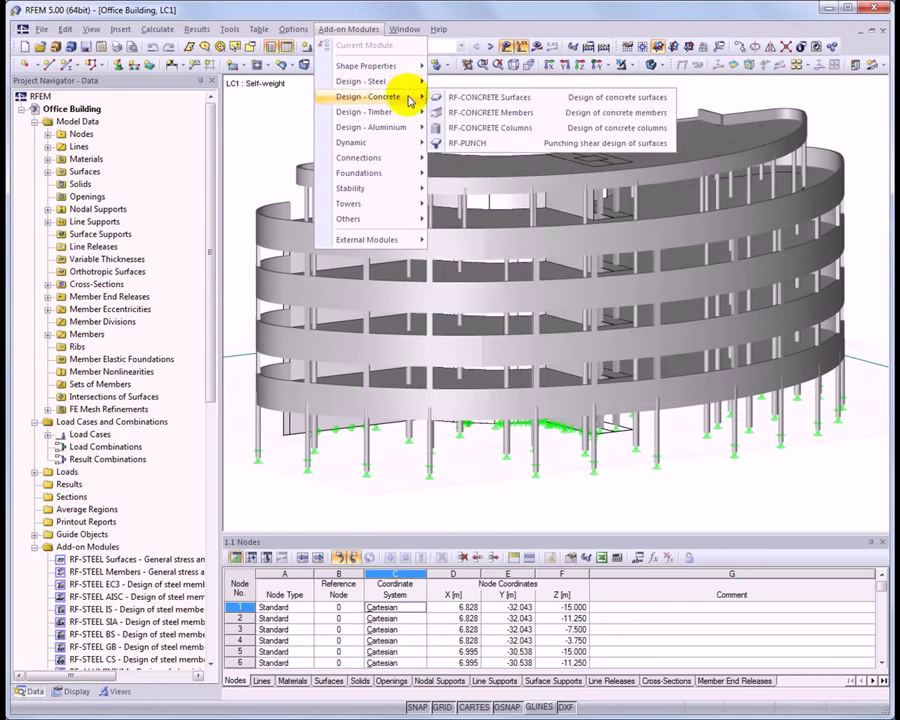
{"action": "mouse_move", "coordinate": [408, 131]}
{"action": "mouse_move", "coordinate": [407, 160]}
{"action": "mouse_move", "coordinate": [406, 195]}
{"action": "mouse_move", "coordinate": [407, 222]}
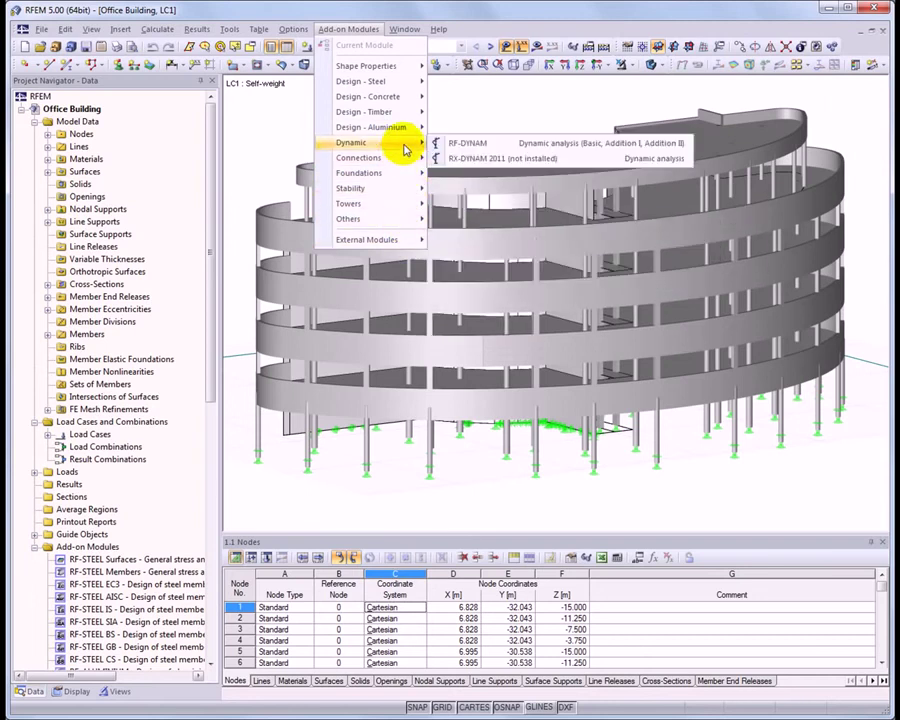
{"action": "left_click", "coordinate": [503, 145]}
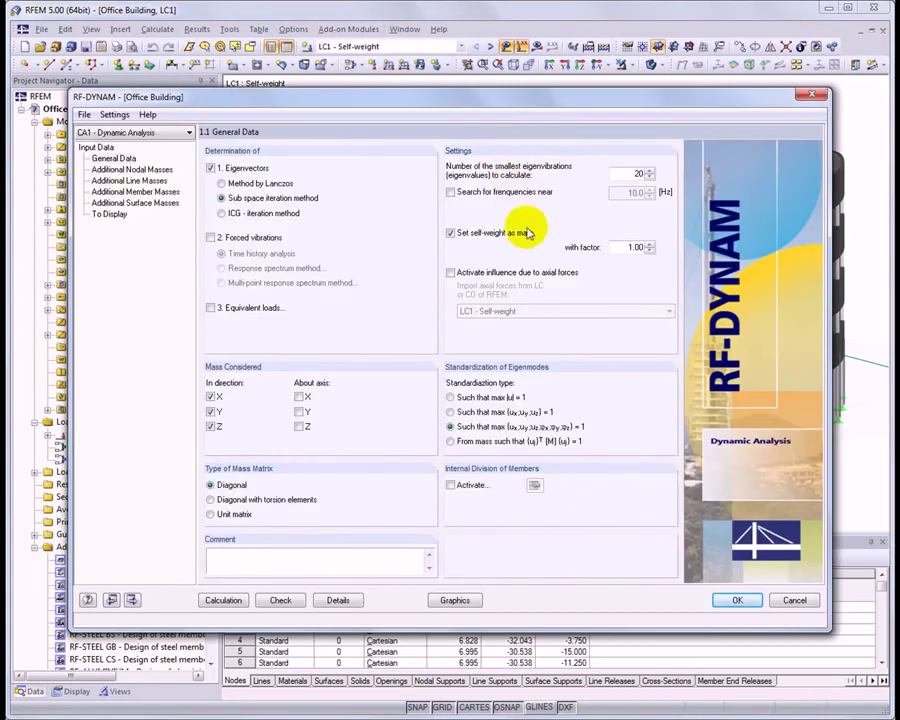
Close RF-DYNAM unchanged, then review the File Import formats and cancel without importing.
{"action": "left_click", "coordinate": [796, 600]}
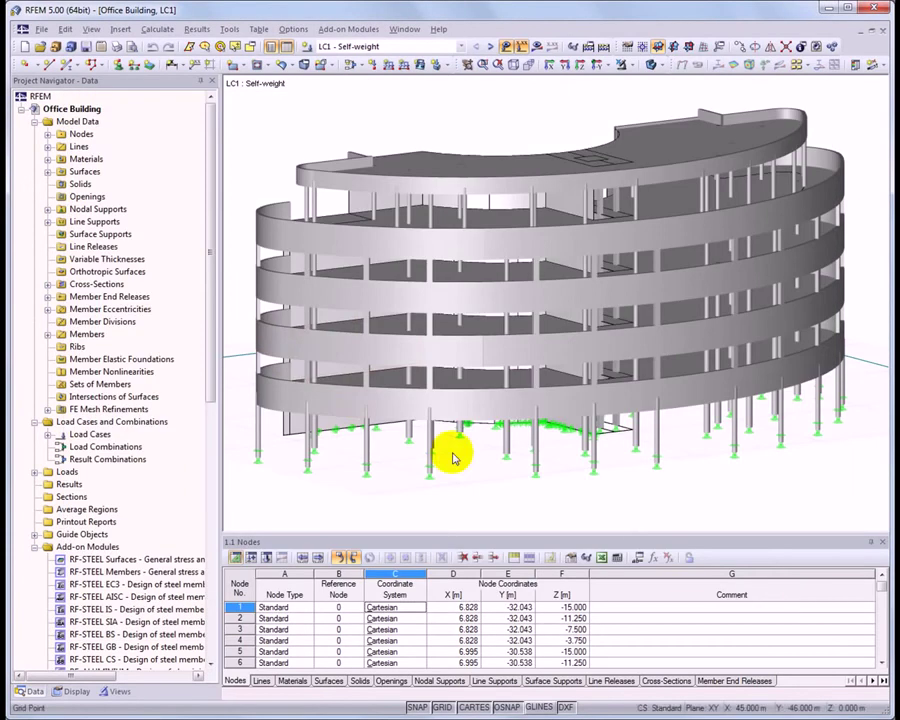
{"action": "left_click", "coordinate": [42, 28]}
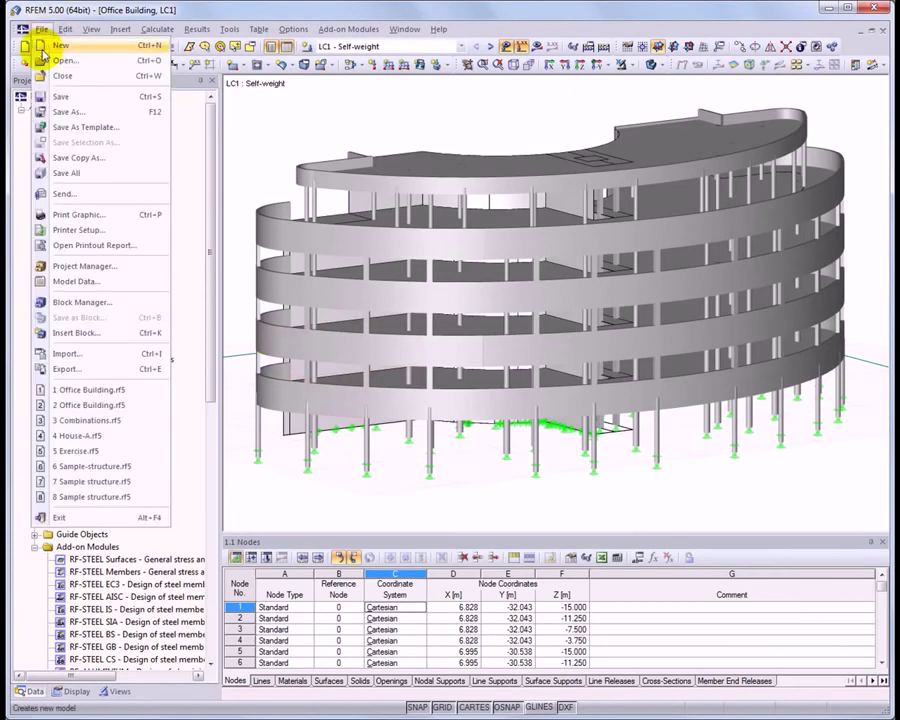
{"action": "left_click", "coordinate": [100, 353]}
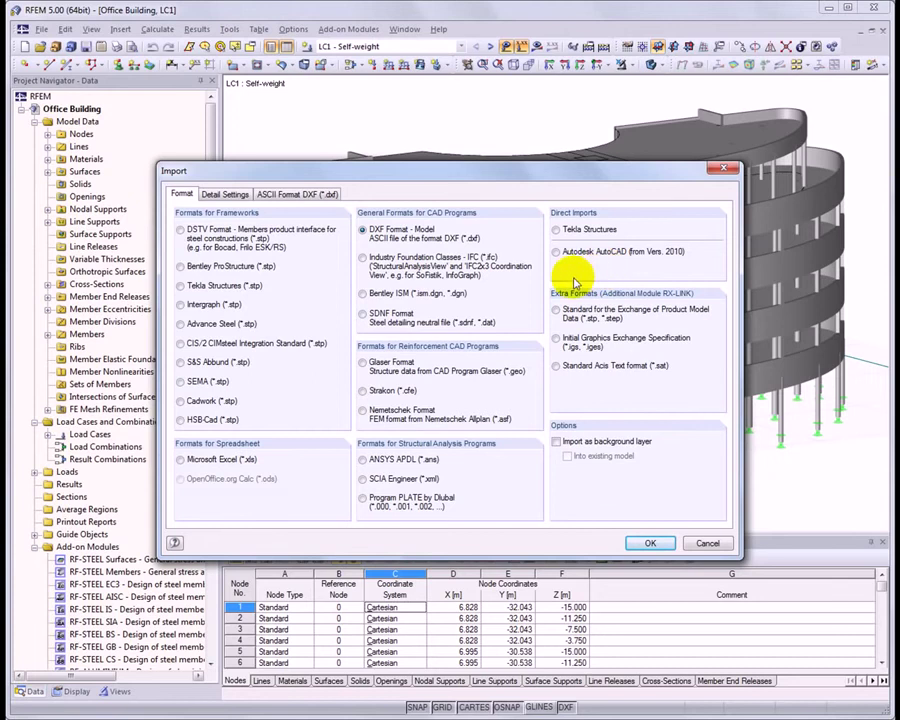
{"action": "left_click", "coordinate": [722, 545]}
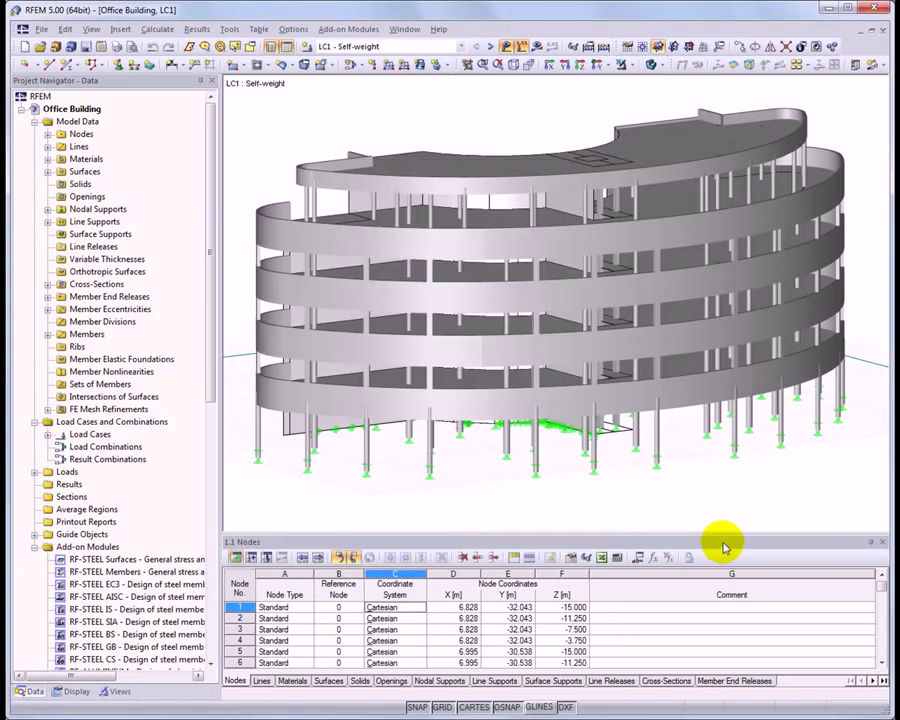
In General Data, keep EN 1990 with the CEN annex and enable automatic load combinations.
{"action": "right_click", "coordinate": [84, 122]}
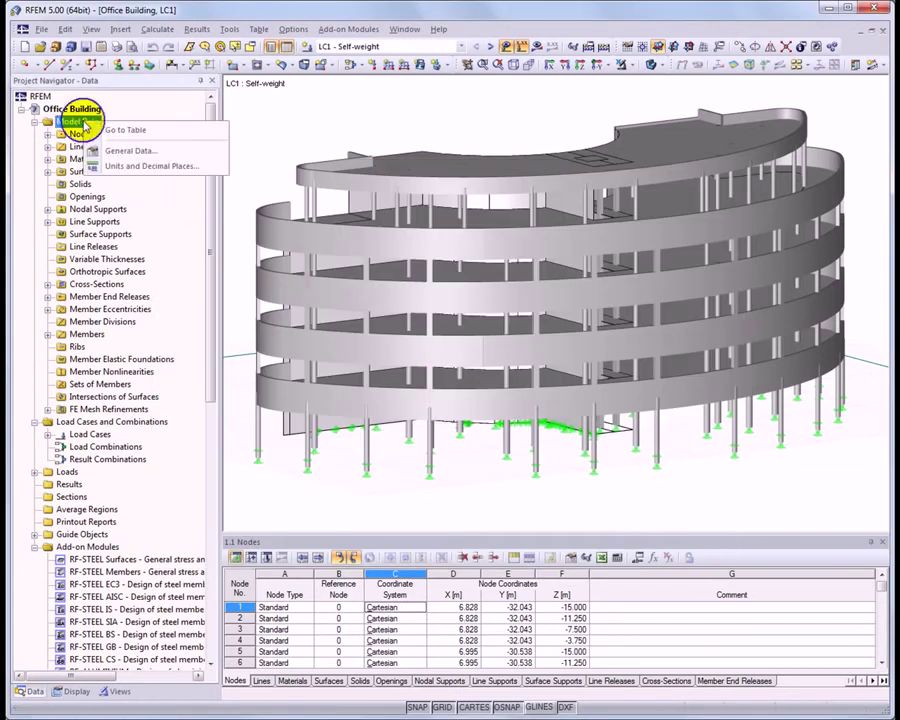
{"action": "left_click", "coordinate": [180, 154]}
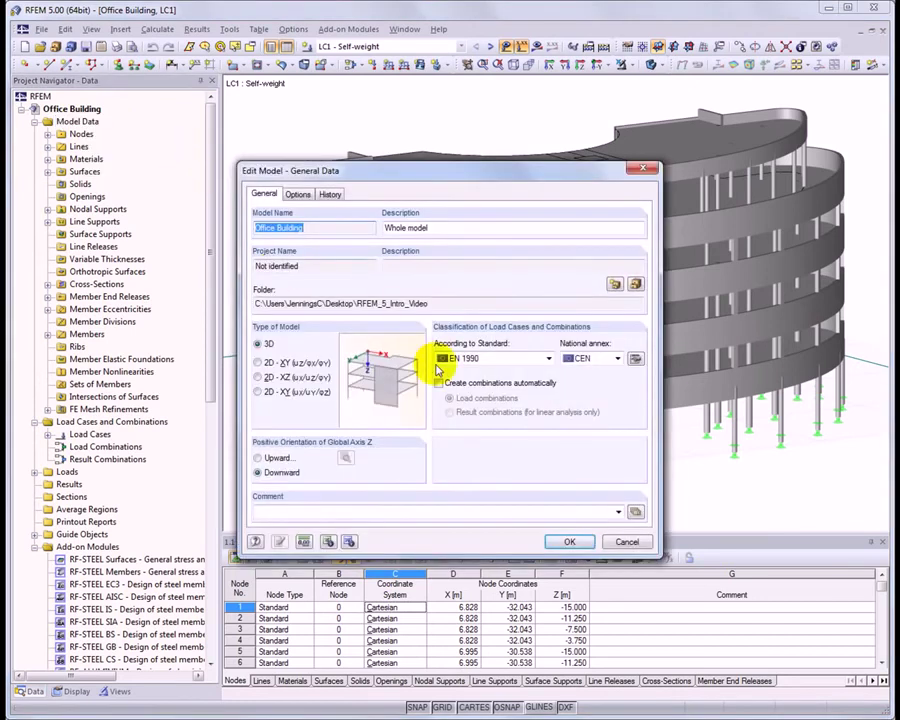
{"action": "left_click", "coordinate": [547, 358]}
{"action": "left_click", "coordinate": [547, 358]}
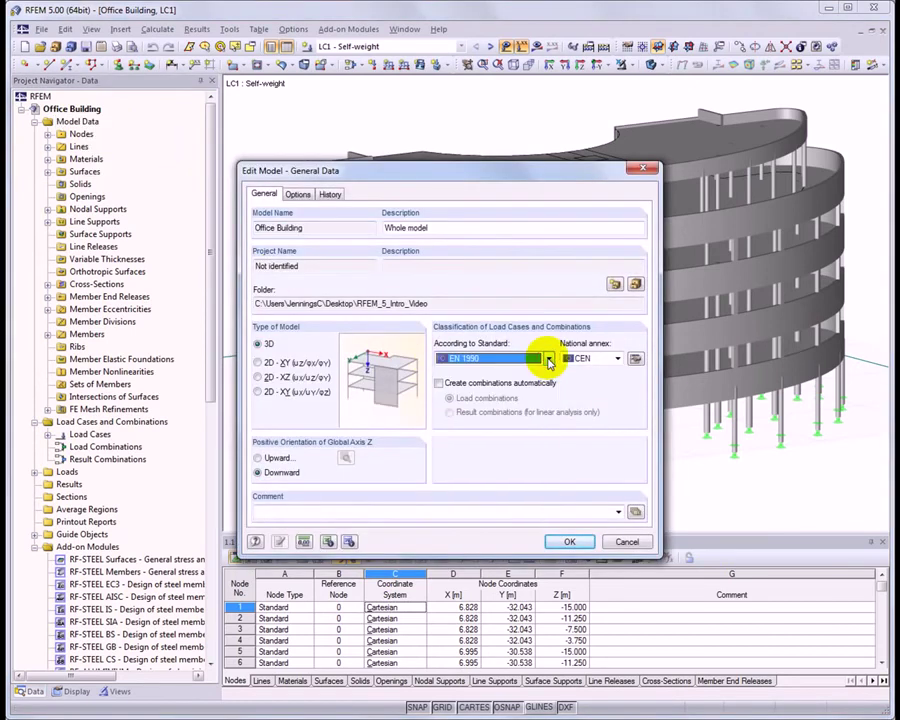
{"action": "left_click", "coordinate": [618, 358]}
{"action": "left_click", "coordinate": [619, 370]}
{"action": "left_click", "coordinate": [438, 384]}
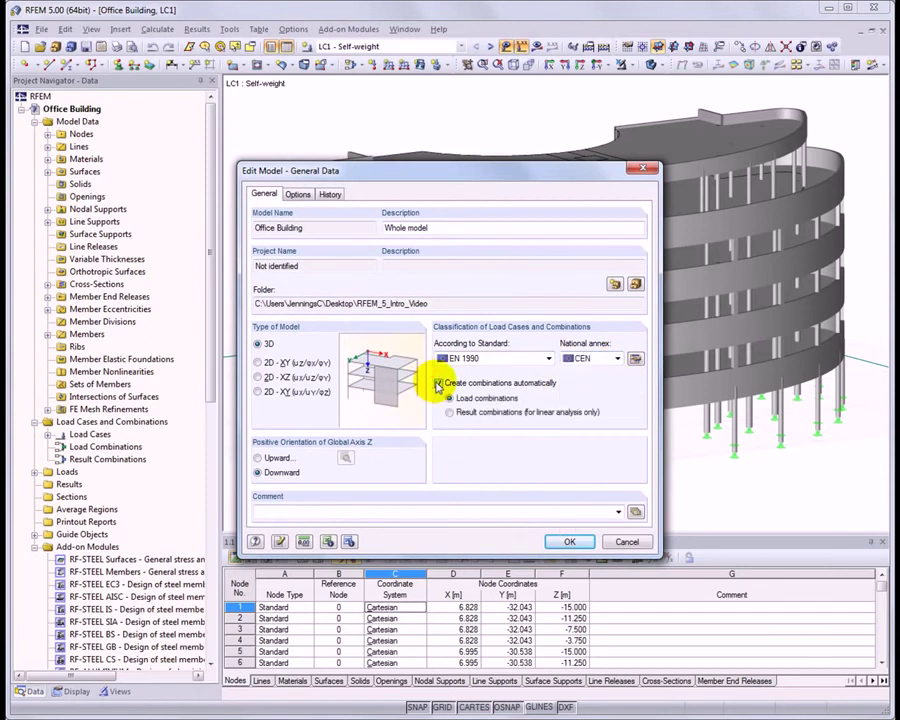
{"action": "left_click", "coordinate": [569, 541]}
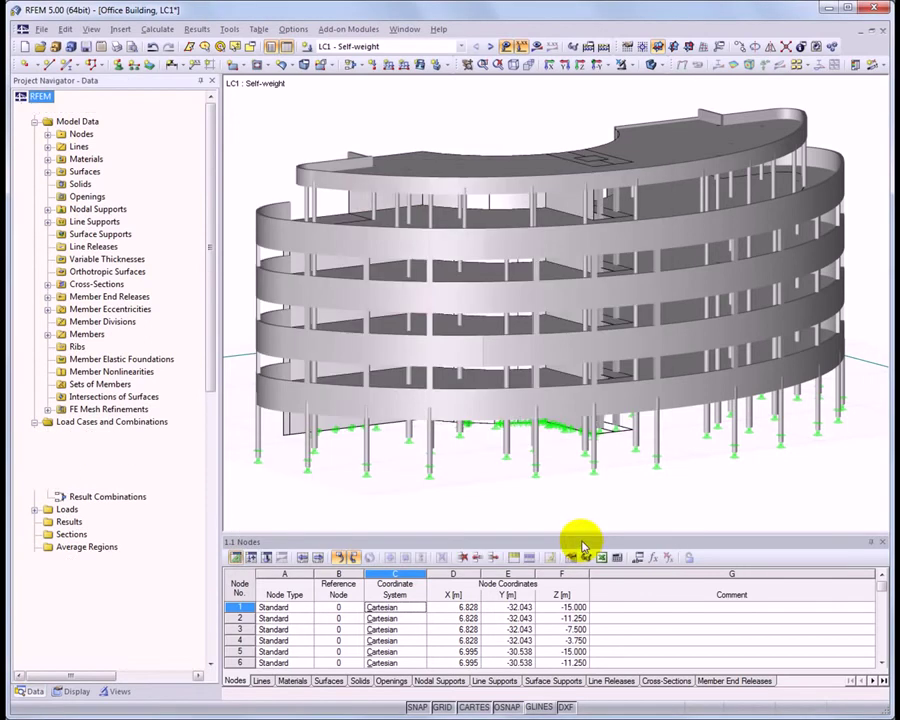
{"action": "left_click", "coordinate": [349, 66]}
{"action": "left_click", "coordinate": [197, 146]}
{"action": "left_click", "coordinate": [237, 190]}
{"action": "left_click", "coordinate": [247, 217]}
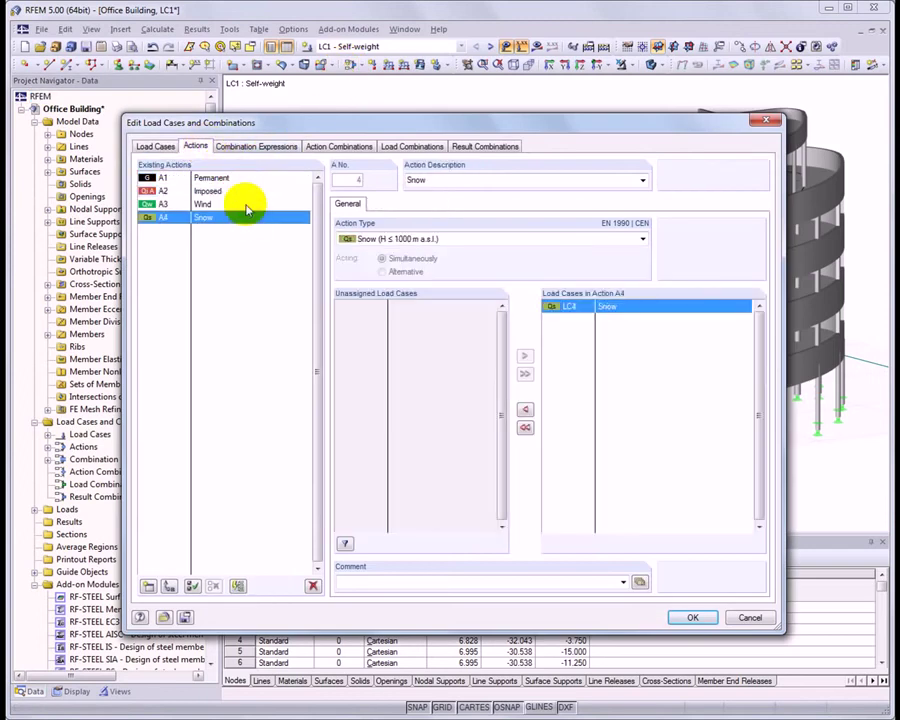
{"action": "left_click", "coordinate": [283, 147]}
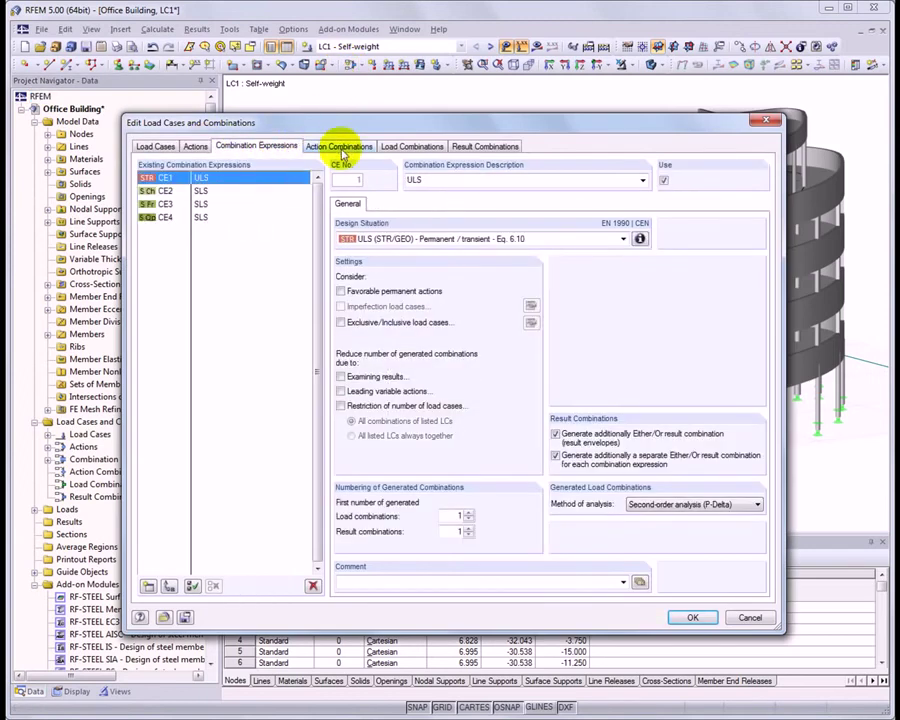
{"action": "left_click", "coordinate": [340, 146]}
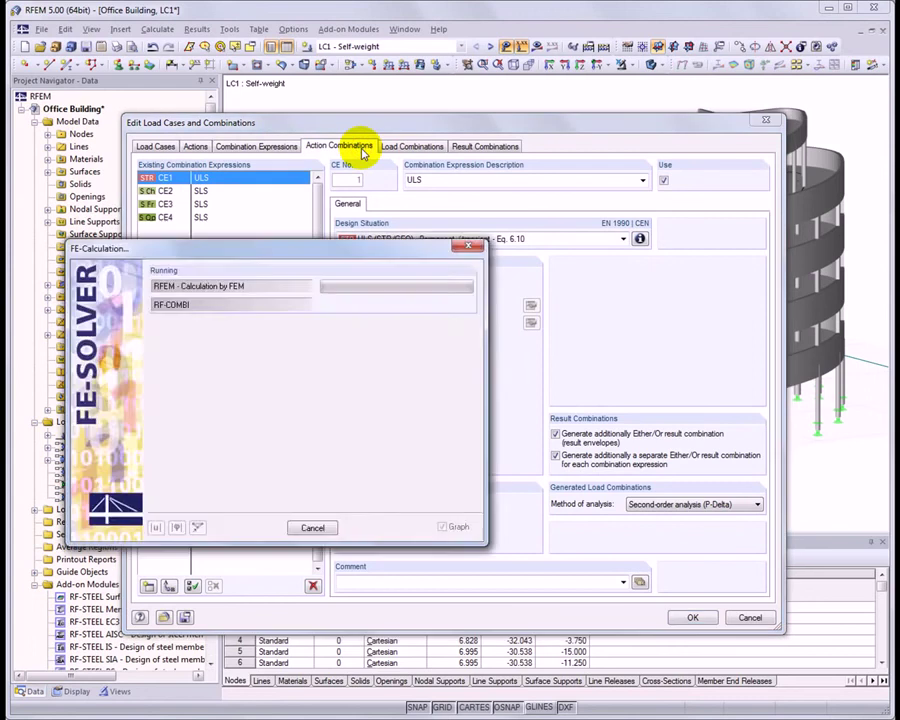
{"action": "left_click", "coordinate": [412, 147]}
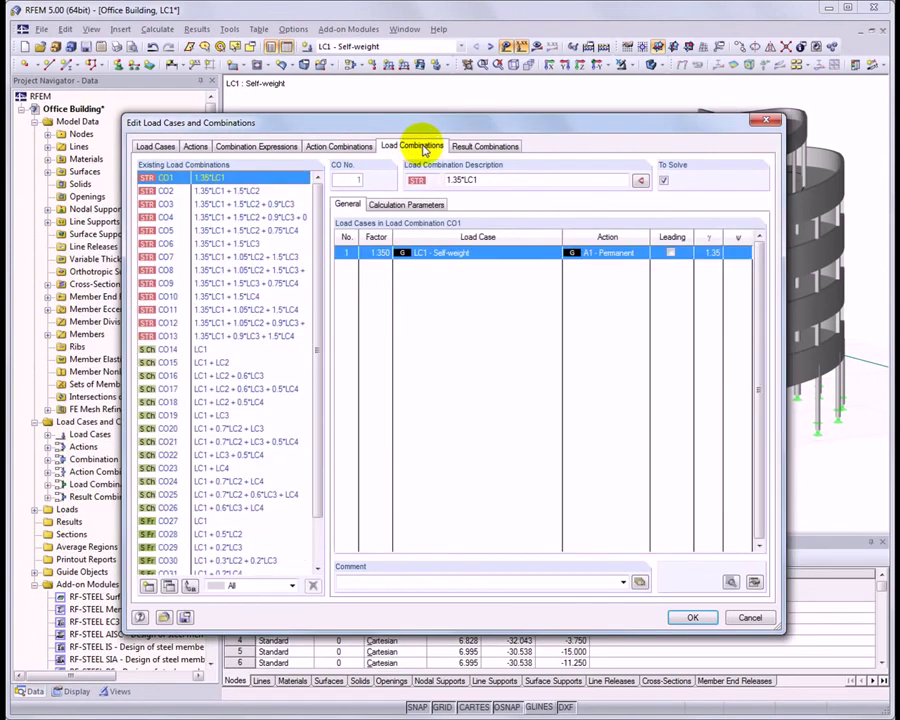
{"action": "left_click", "coordinate": [427, 205]}
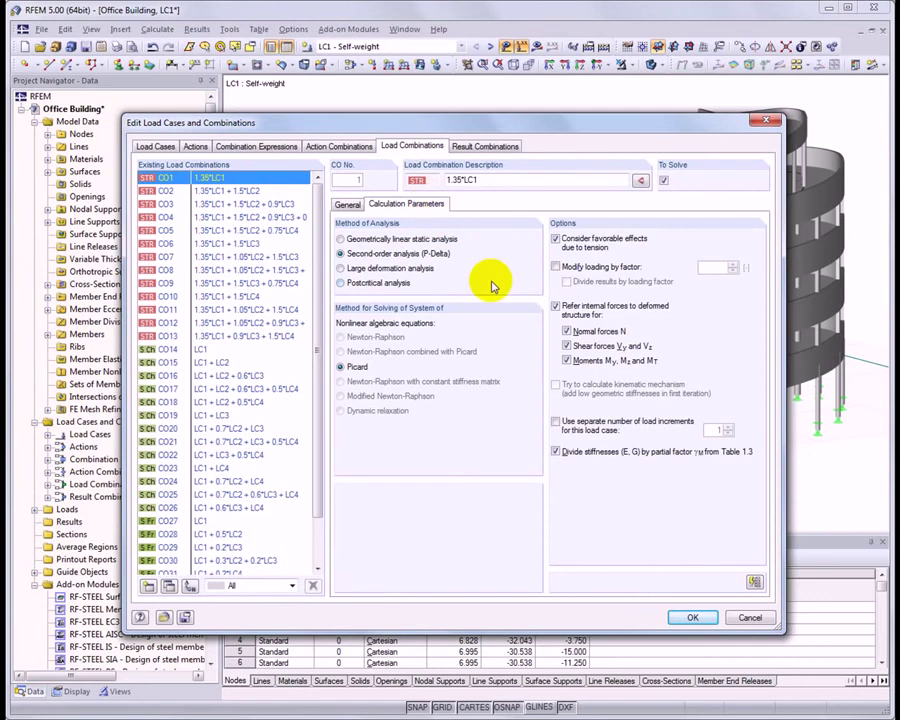
{"action": "left_click", "coordinate": [762, 616]}
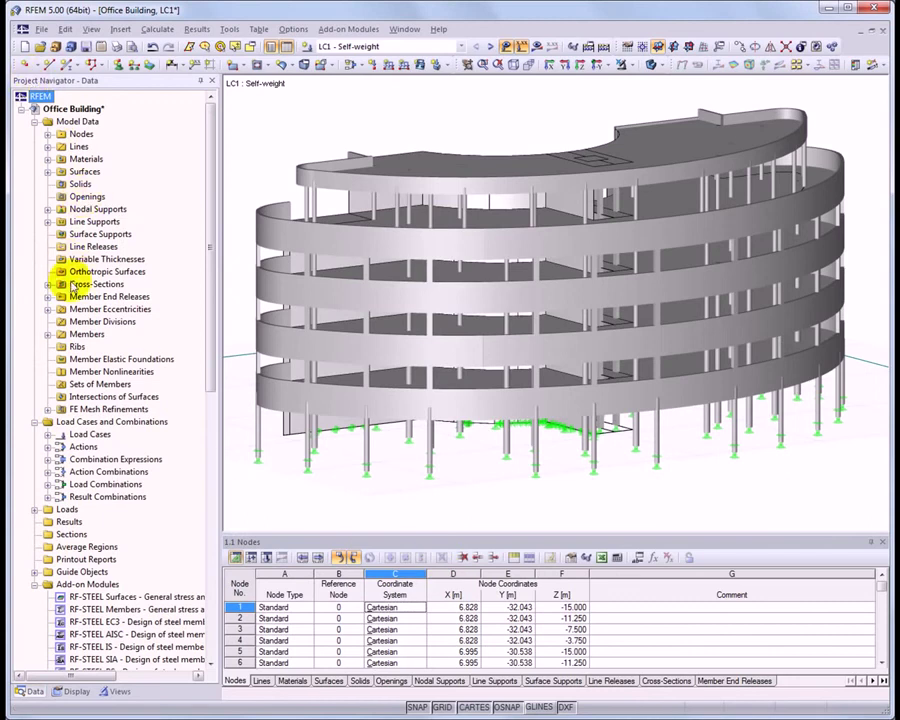
Show node markers and save the current isometric view as user-defined view 'Isometric'.
{"action": "left_click", "coordinate": [75, 691]}
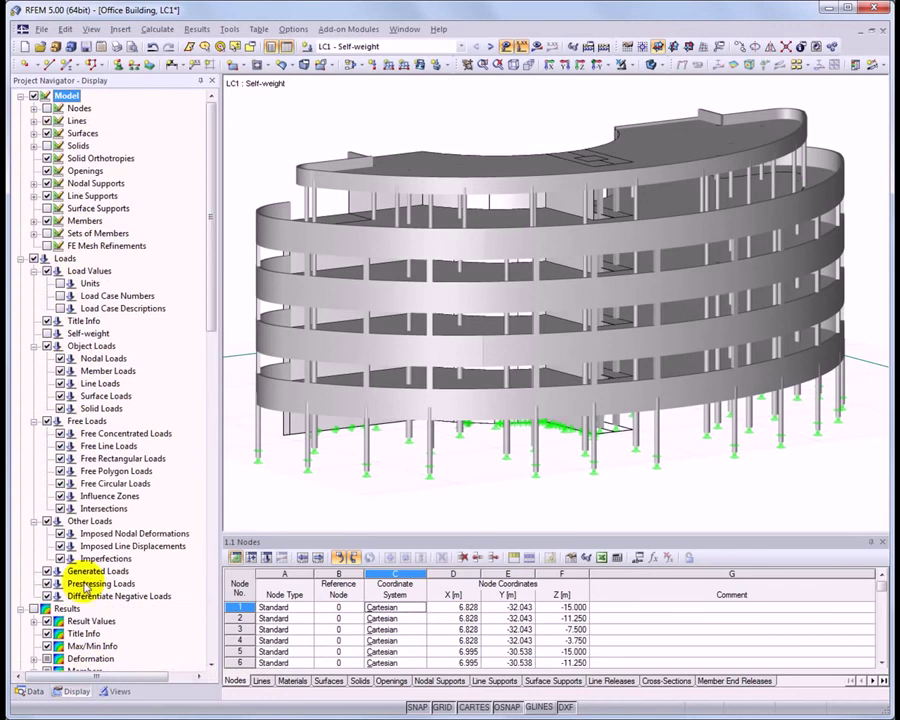
{"action": "left_click", "coordinate": [47, 109]}
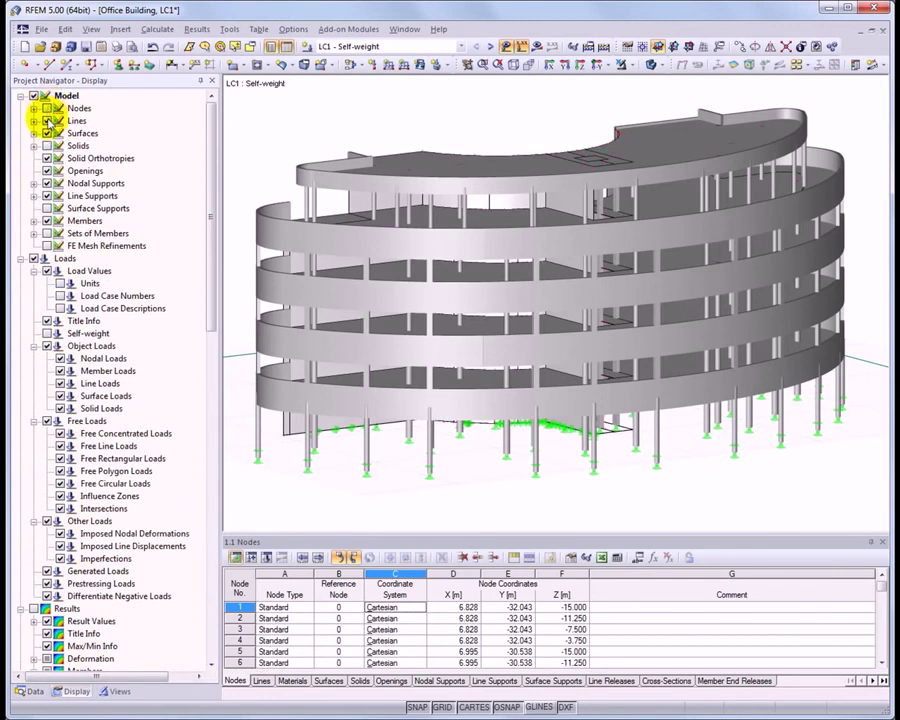
{"action": "left_click", "coordinate": [118, 691]}
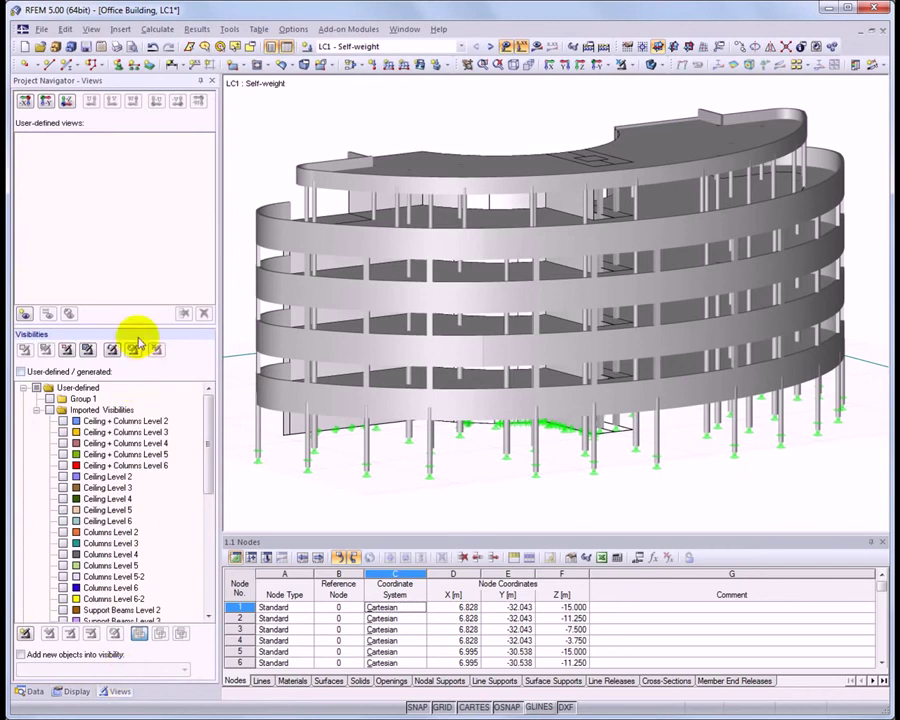
{"action": "left_click", "coordinate": [24, 316]}
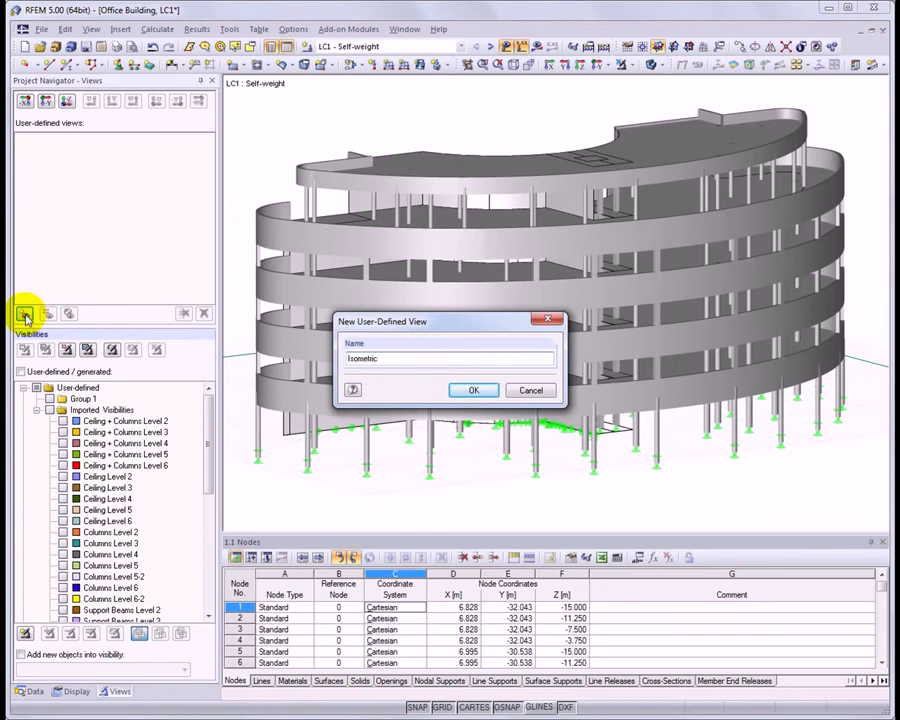
{"action": "left_click", "coordinate": [475, 390]}
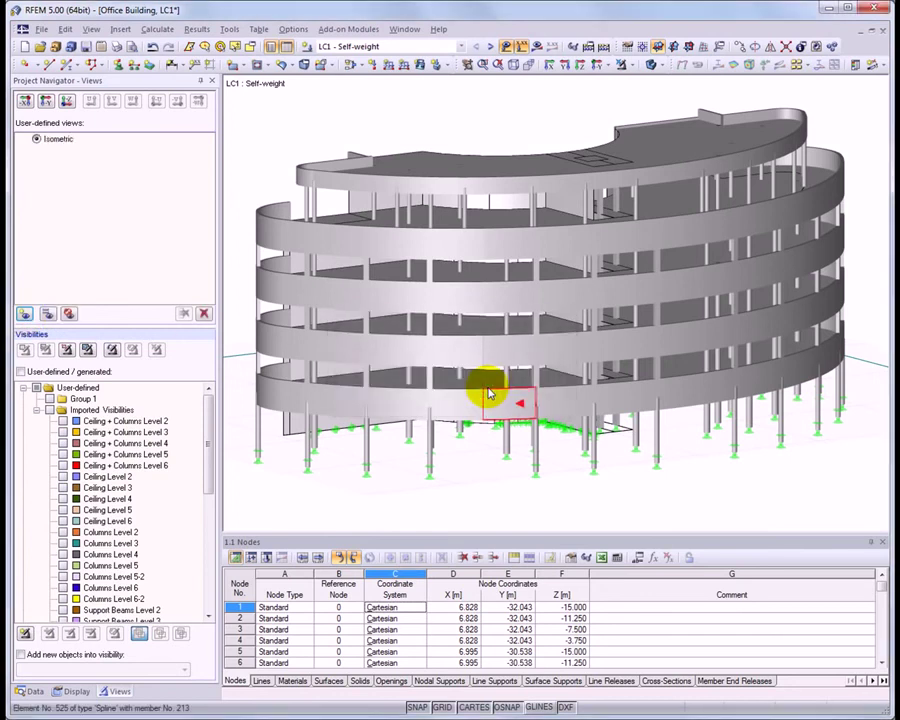
Save the plan seen from the Z direction as user-defined view 'Top view'.
{"action": "left_click", "coordinate": [583, 68]}
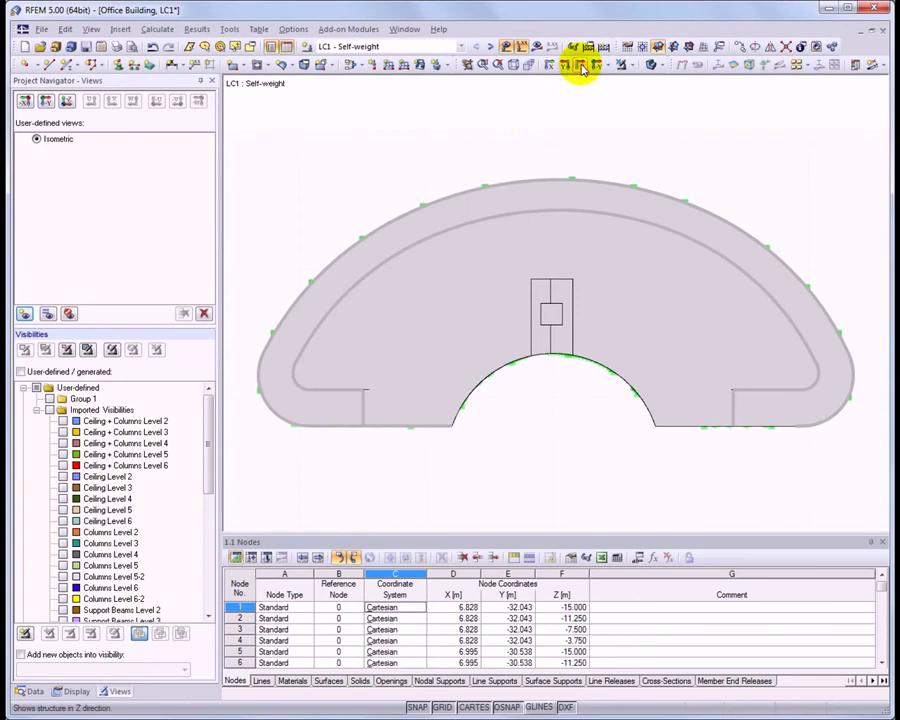
{"action": "left_click", "coordinate": [24, 314]}
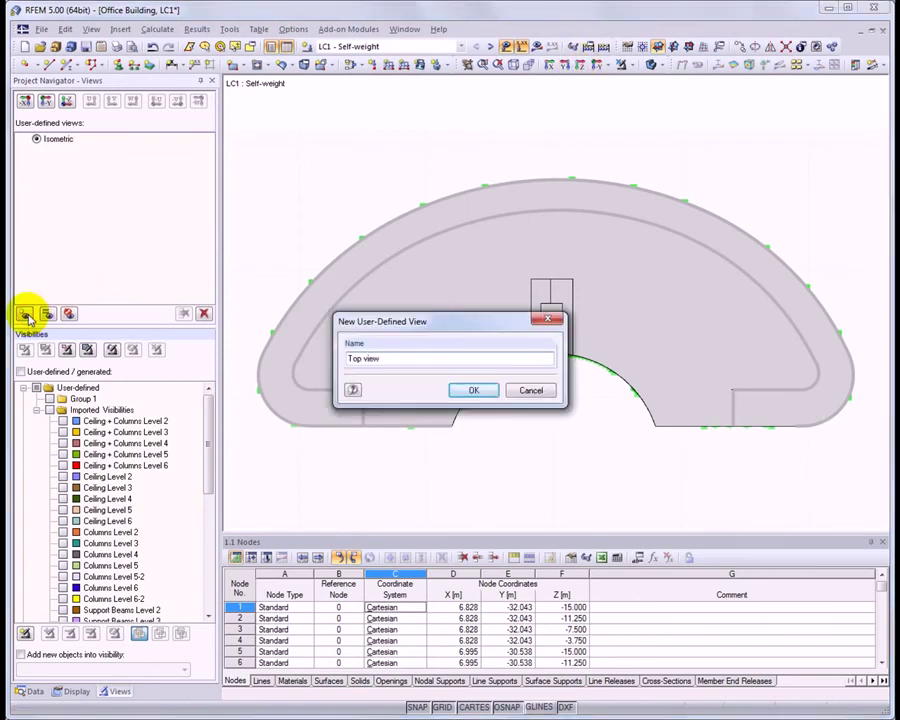
{"action": "left_click", "coordinate": [478, 391]}
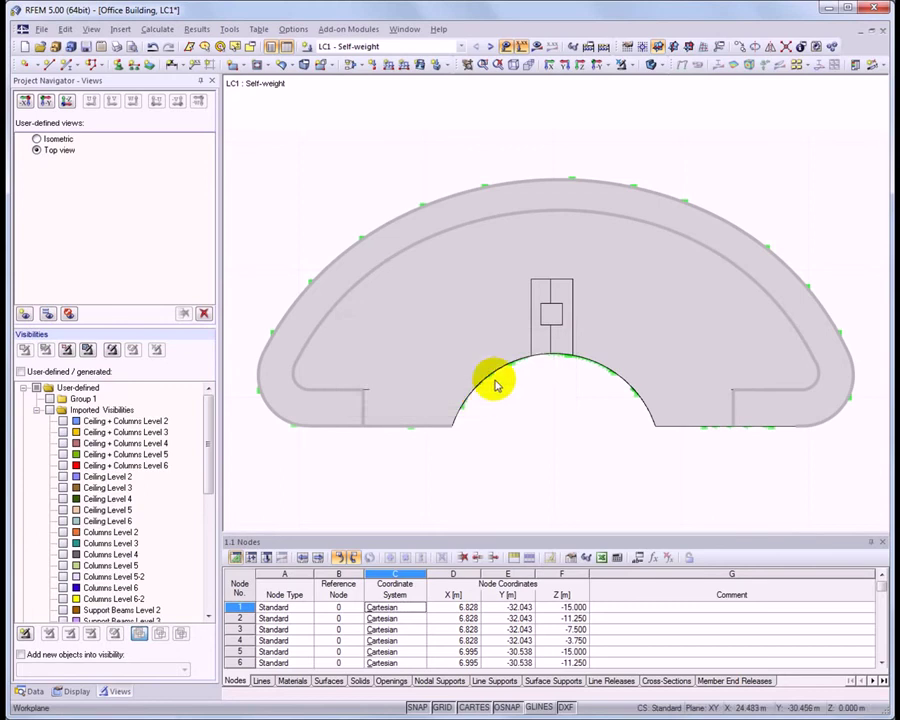
Show the building from the reverse Y direction in Solid Transparent display.
{"action": "left_click", "coordinate": [597, 66]}
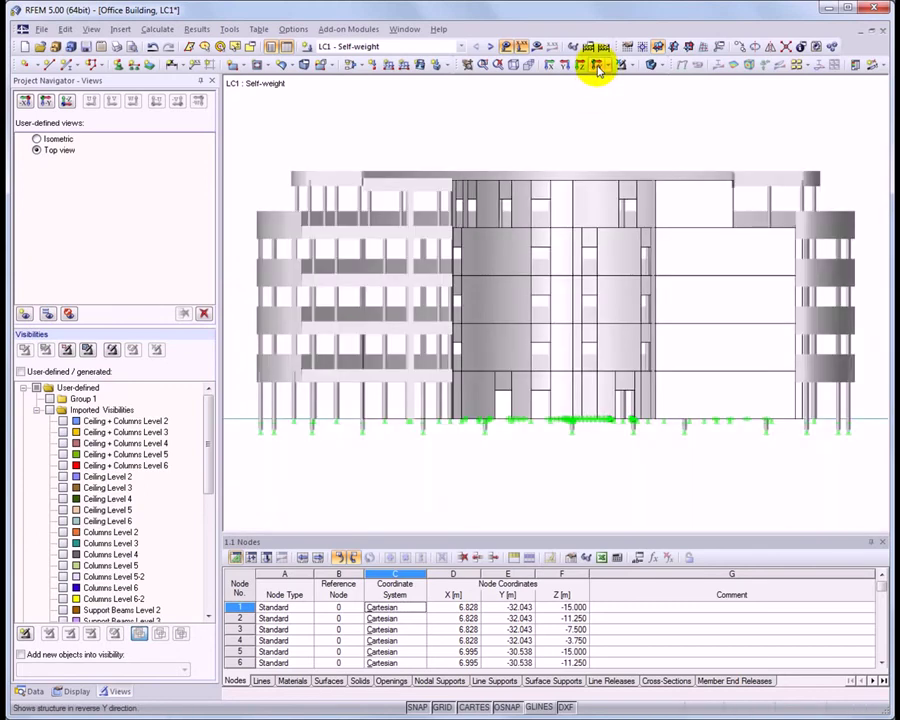
{"action": "left_click", "coordinate": [655, 64]}
{"action": "left_click", "coordinate": [678, 101]}
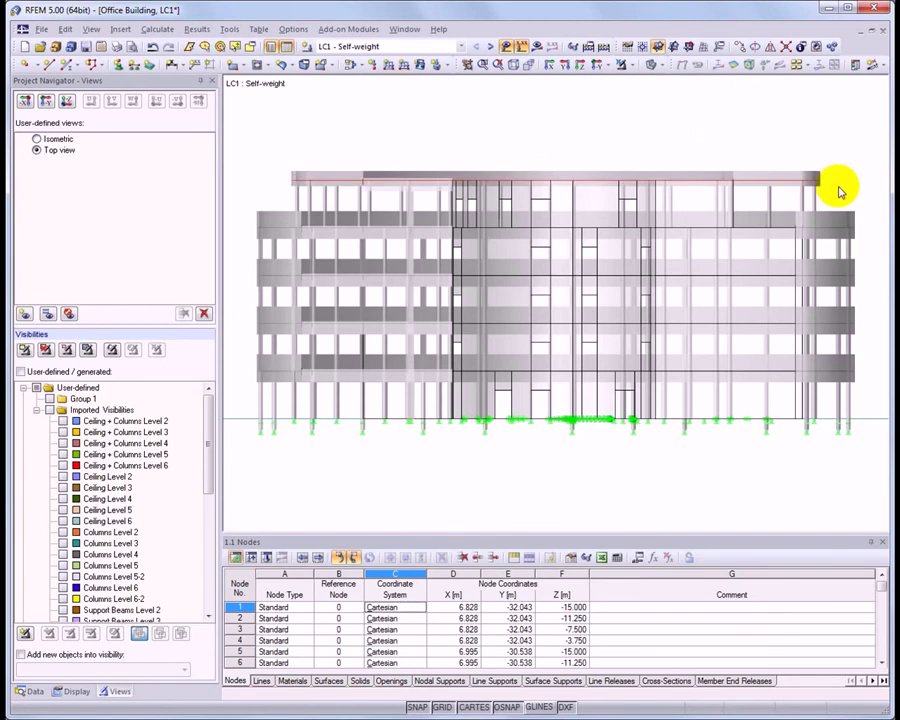
{"action": "left_click", "coordinate": [632, 66]}
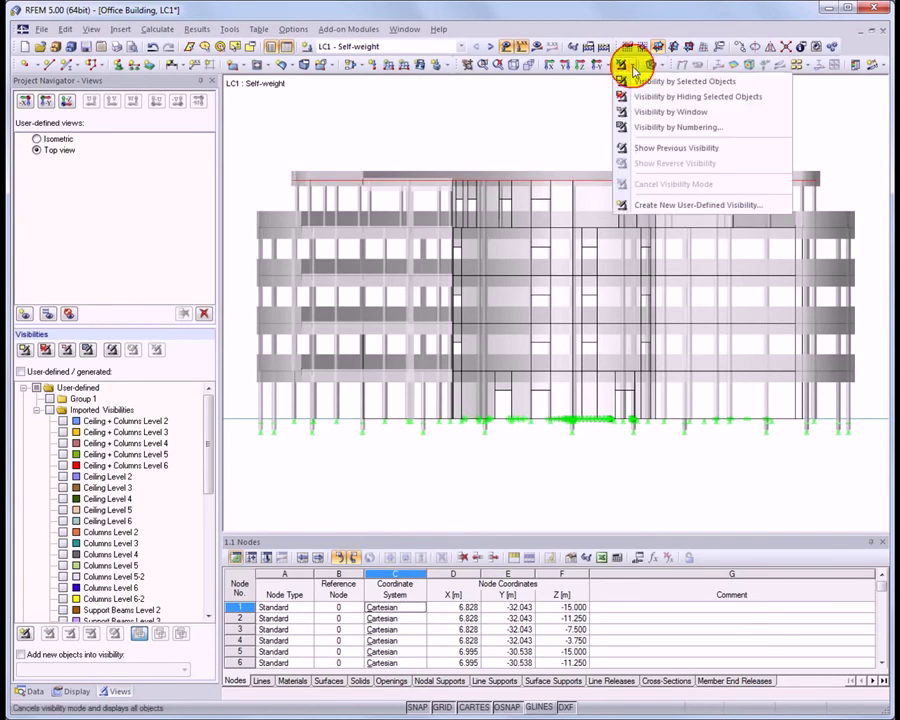
Isolate the roof slab, save its isometric view as 'rooftop', then recall Isometric and Top view.
{"action": "left_click", "coordinate": [752, 84]}
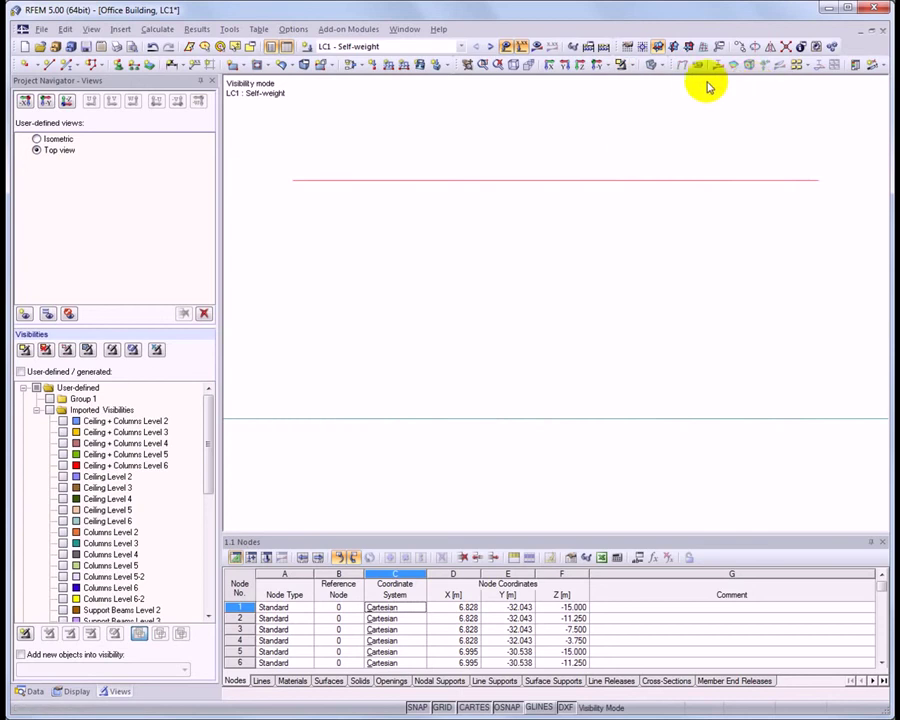
{"action": "left_click", "coordinate": [512, 66]}
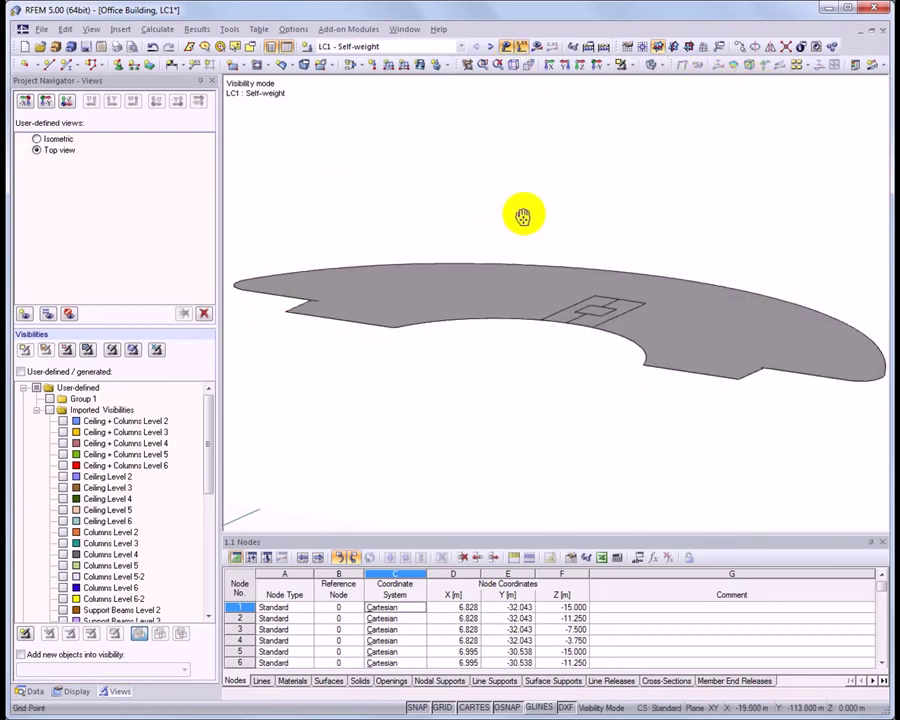
{"action": "left_click", "coordinate": [24, 314]}
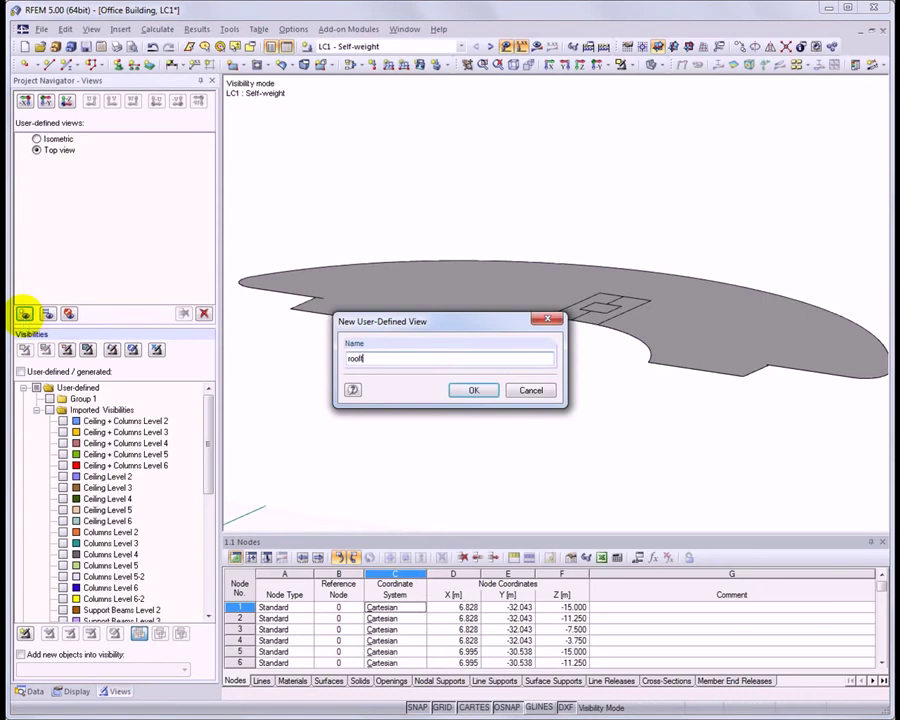
{"action": "left_click", "coordinate": [474, 390]}
{"action": "left_click", "coordinate": [37, 140]}
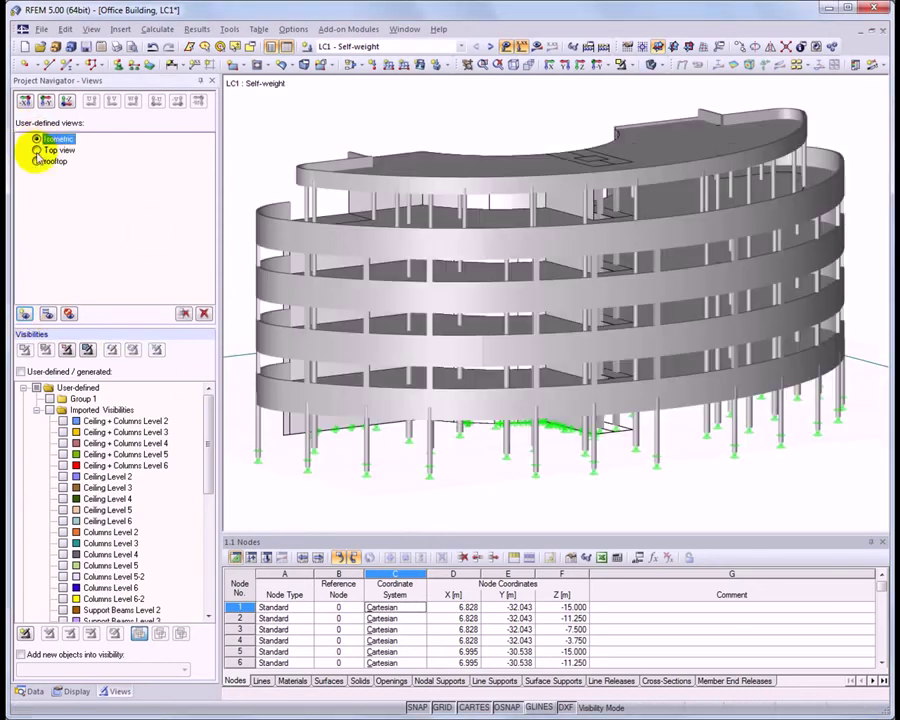
{"action": "left_click", "coordinate": [37, 150]}
Recall the rooftop view, then bring up Tools' Generate Model - Members list with 3D Hall.
{"action": "left_click", "coordinate": [36, 161]}
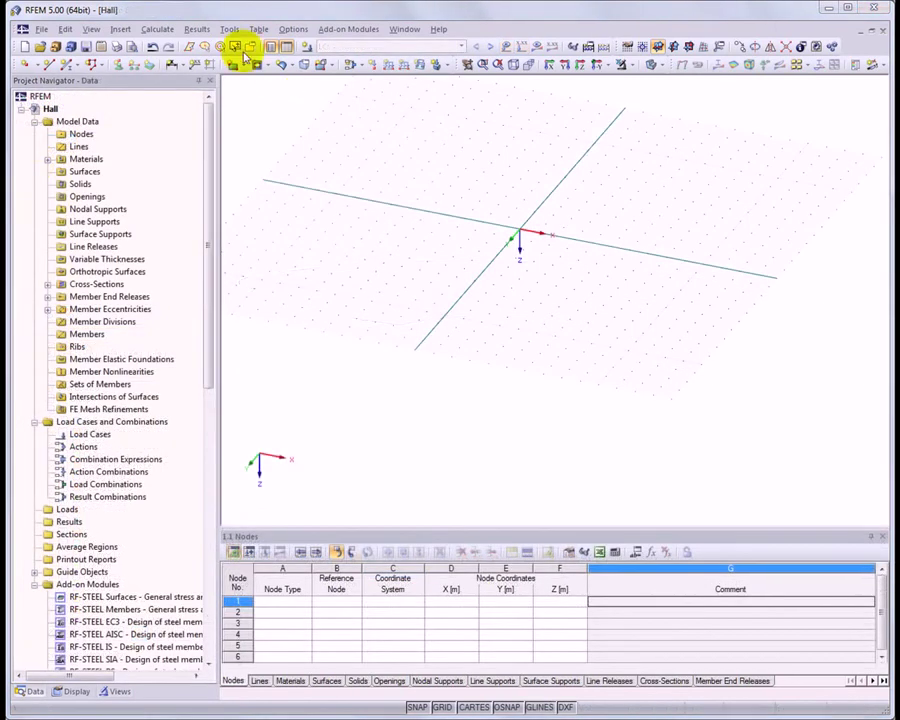
{"action": "left_click", "coordinate": [230, 30]}
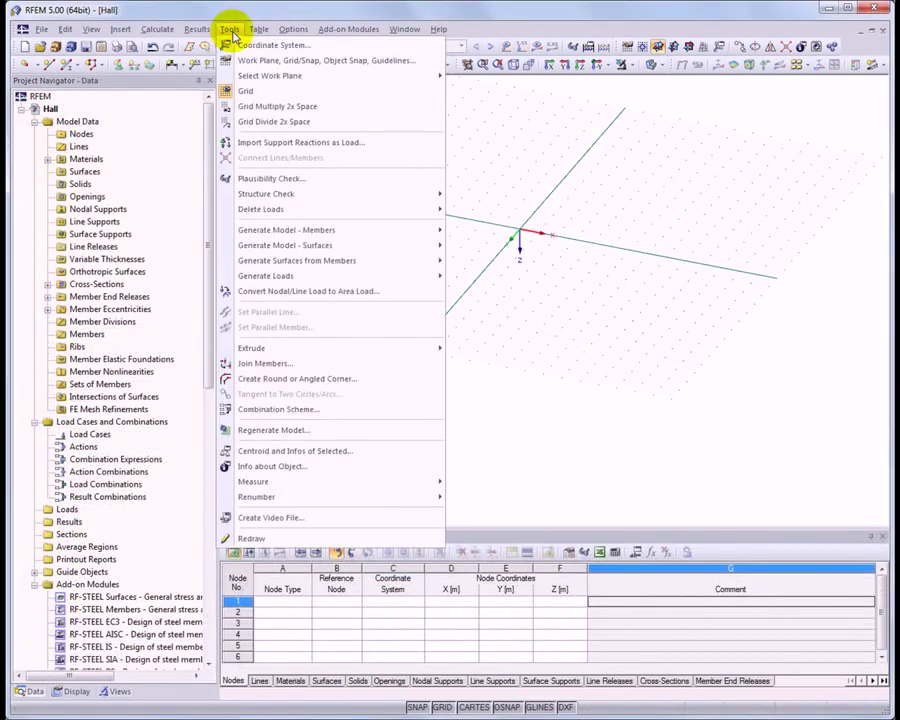
{"action": "mouse_move", "coordinate": [382, 279]}
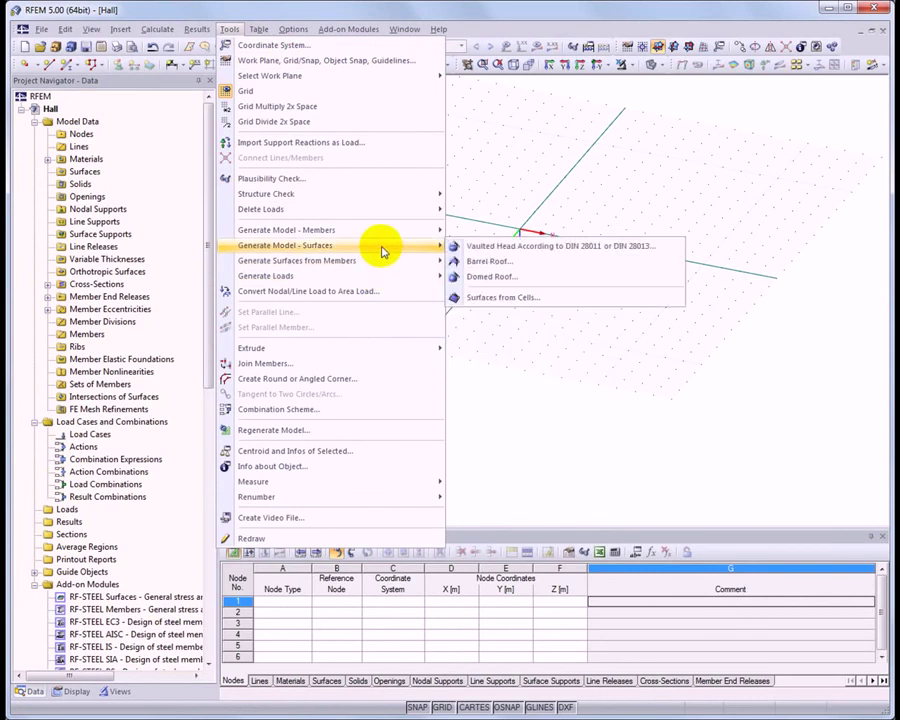
{"action": "mouse_move", "coordinate": [385, 238]}
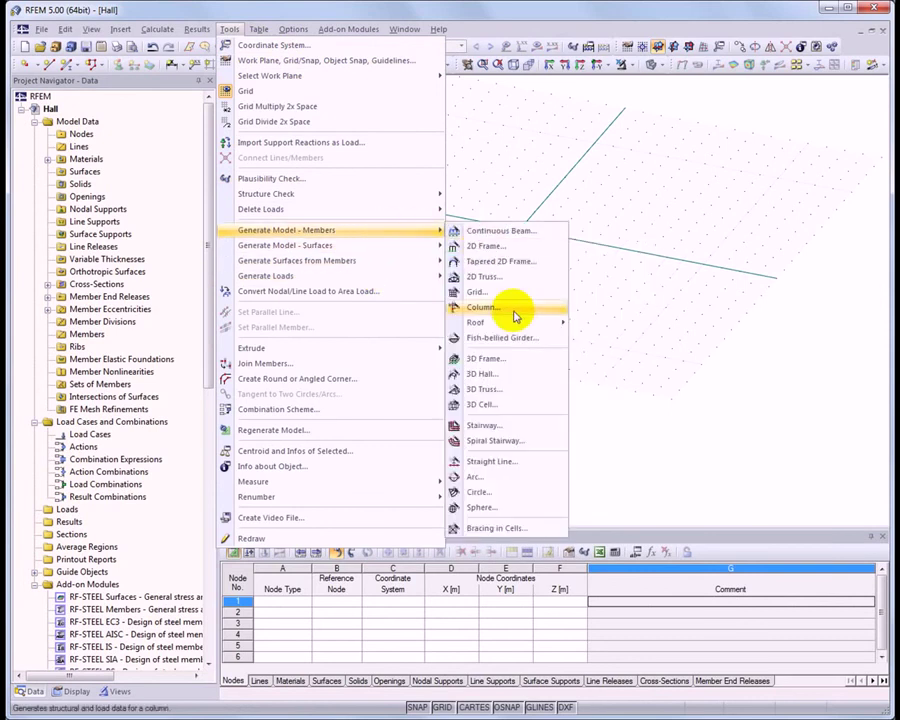
Open the 3D Hall generator and review its Partitioning/Bracing, Cross-Sections and Loads tabs.
{"action": "left_click", "coordinate": [531, 378]}
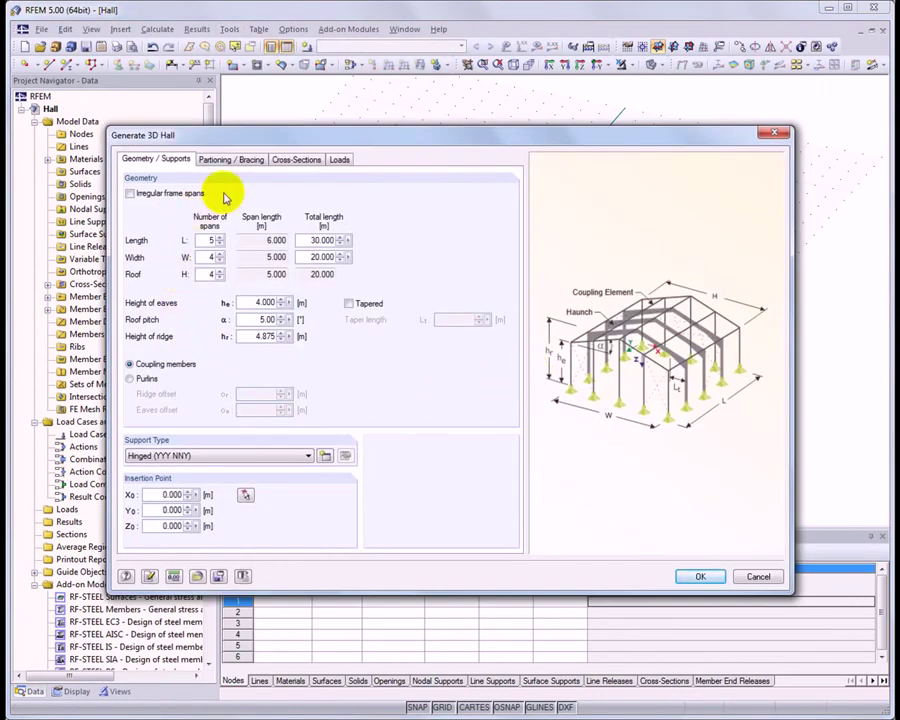
{"action": "left_click", "coordinate": [254, 162]}
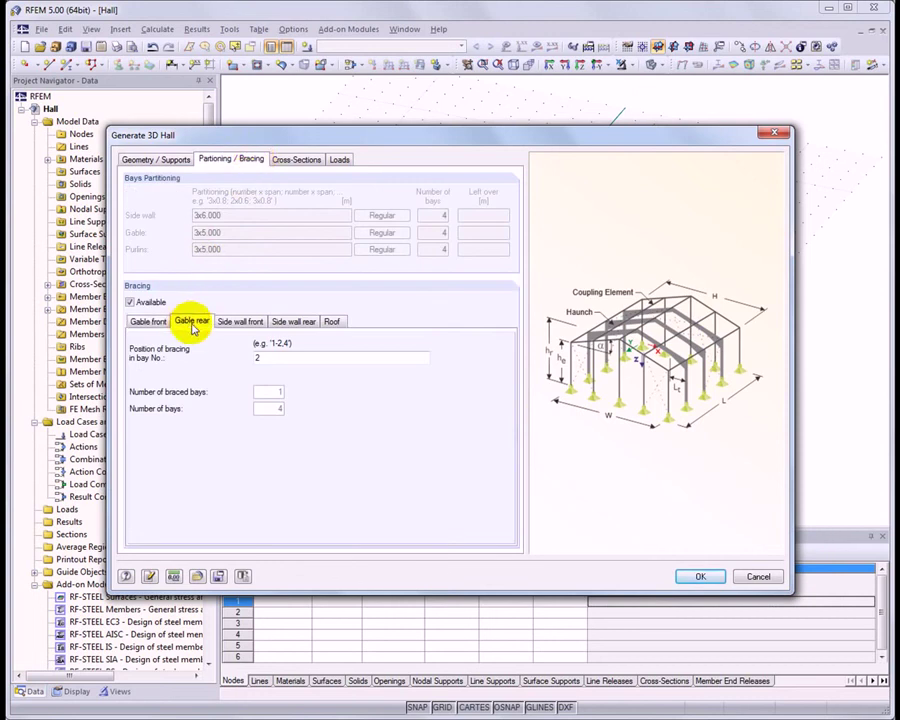
{"action": "left_click", "coordinate": [240, 321]}
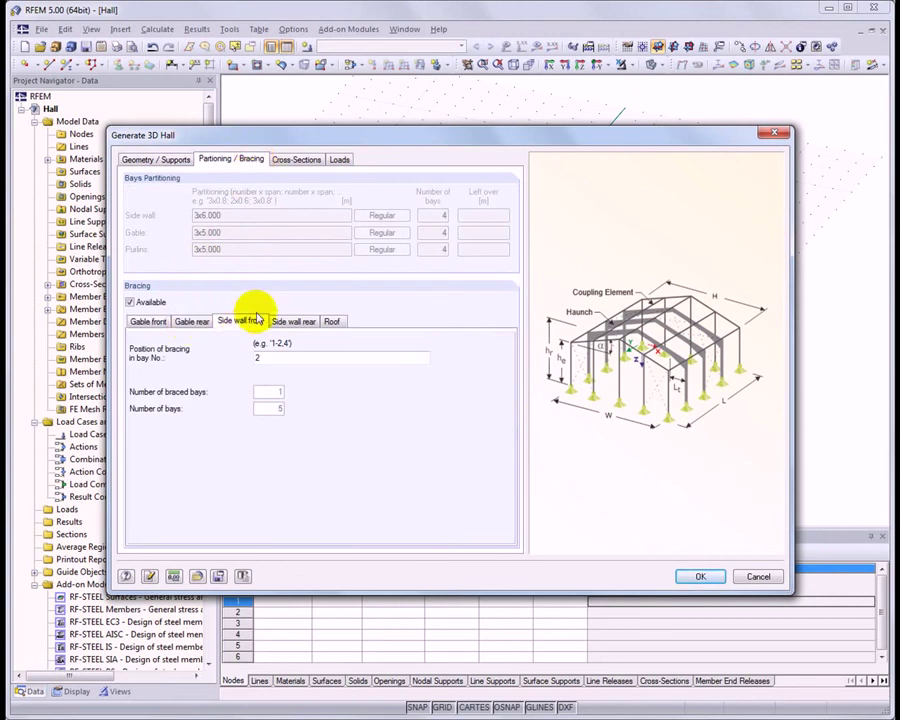
{"action": "left_click", "coordinate": [312, 162]}
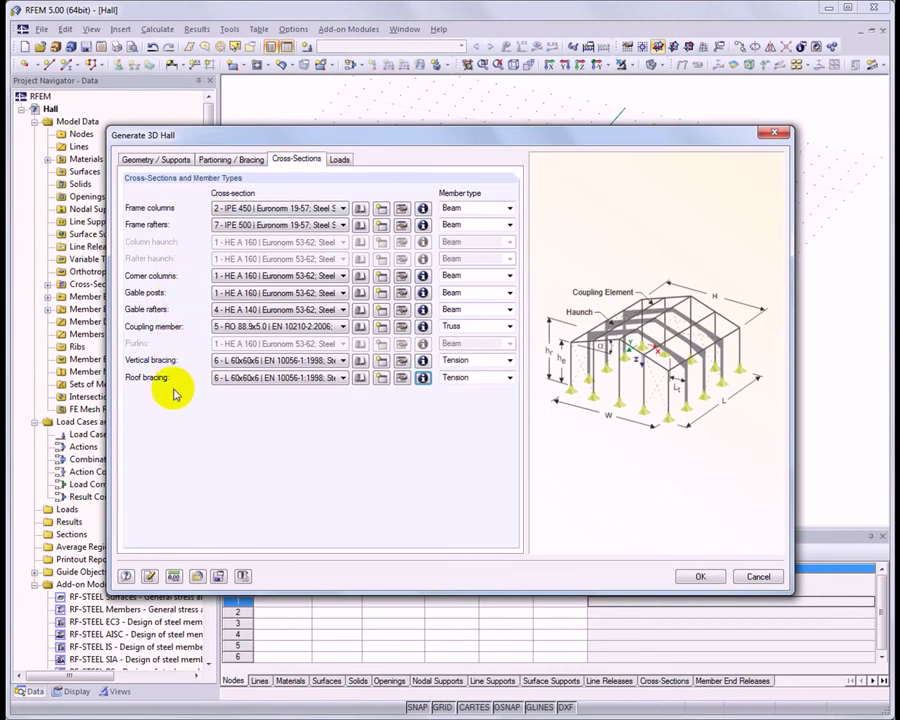
{"action": "left_click", "coordinate": [348, 163]}
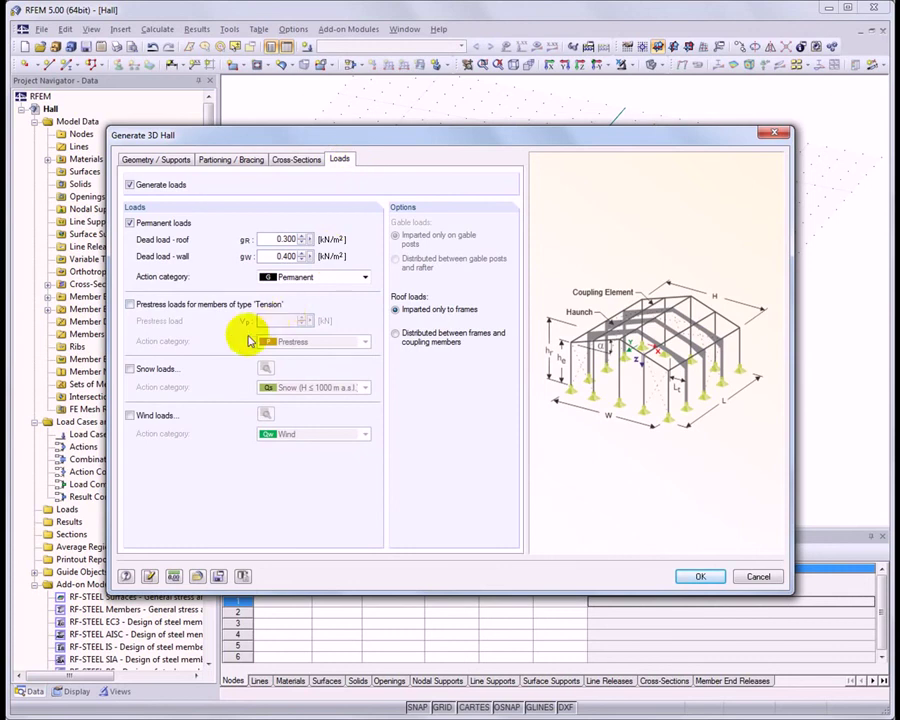
Enable snow loads for the hall under EN 1991-1-3 with the CEN national annex.
{"action": "left_click", "coordinate": [158, 372]}
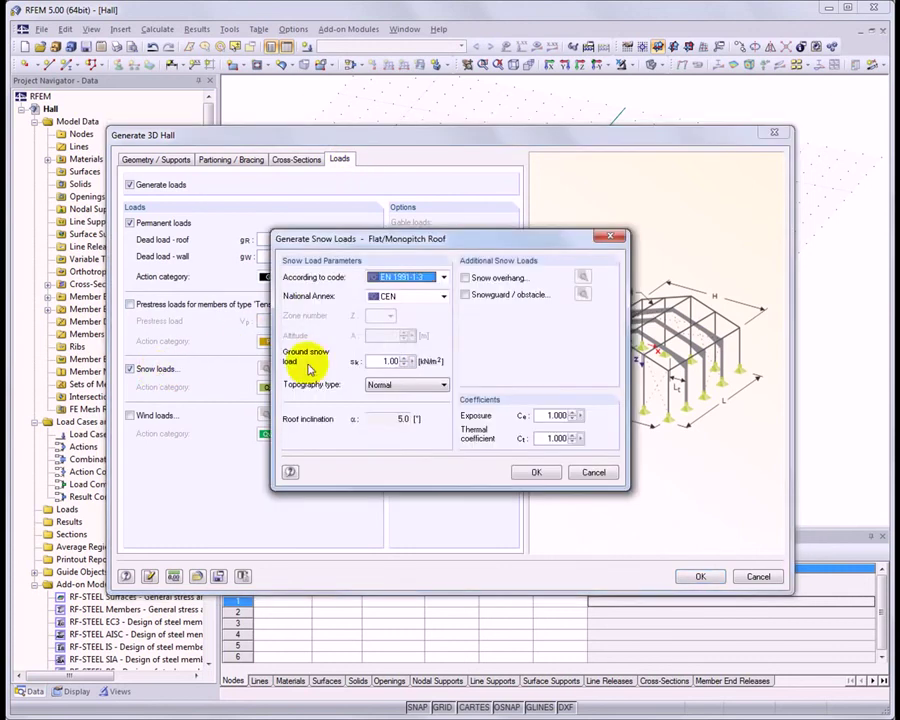
{"action": "left_click", "coordinate": [443, 297]}
{"action": "left_click", "coordinate": [444, 298]}
{"action": "left_click", "coordinate": [537, 472]}
Enable wind loads for the hall under EN 1991-1-4 with terrain Category II.
{"action": "left_click", "coordinate": [151, 415]}
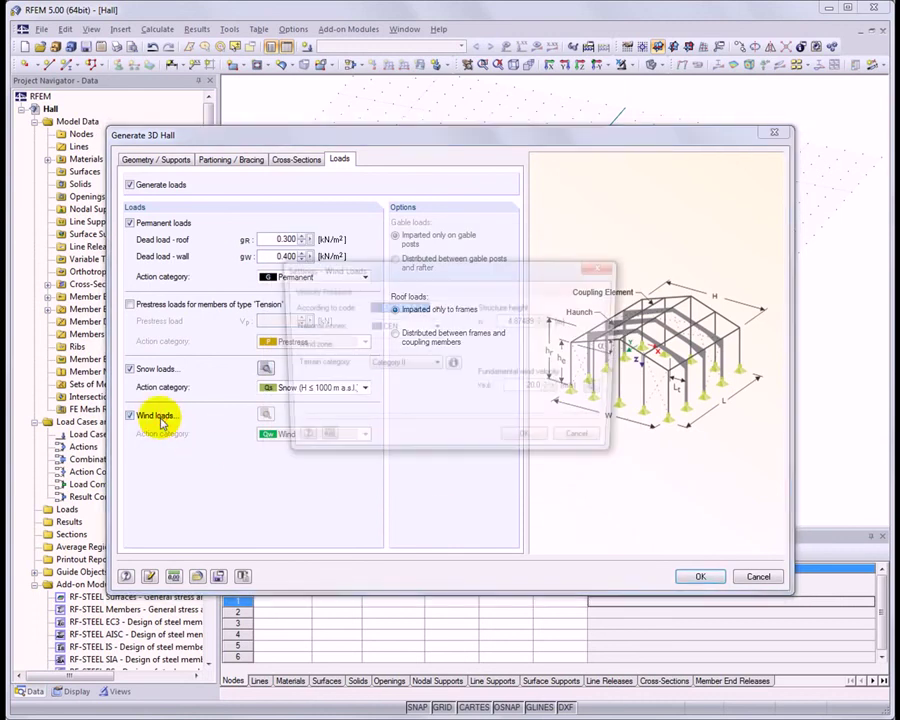
{"action": "left_click", "coordinate": [436, 365]}
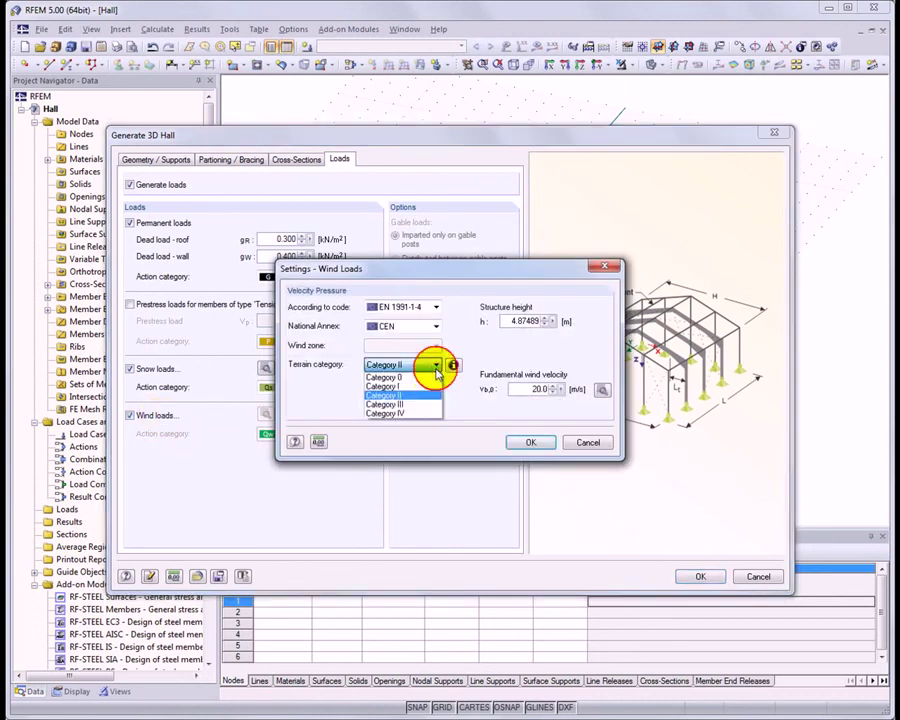
{"action": "left_click", "coordinate": [421, 397]}
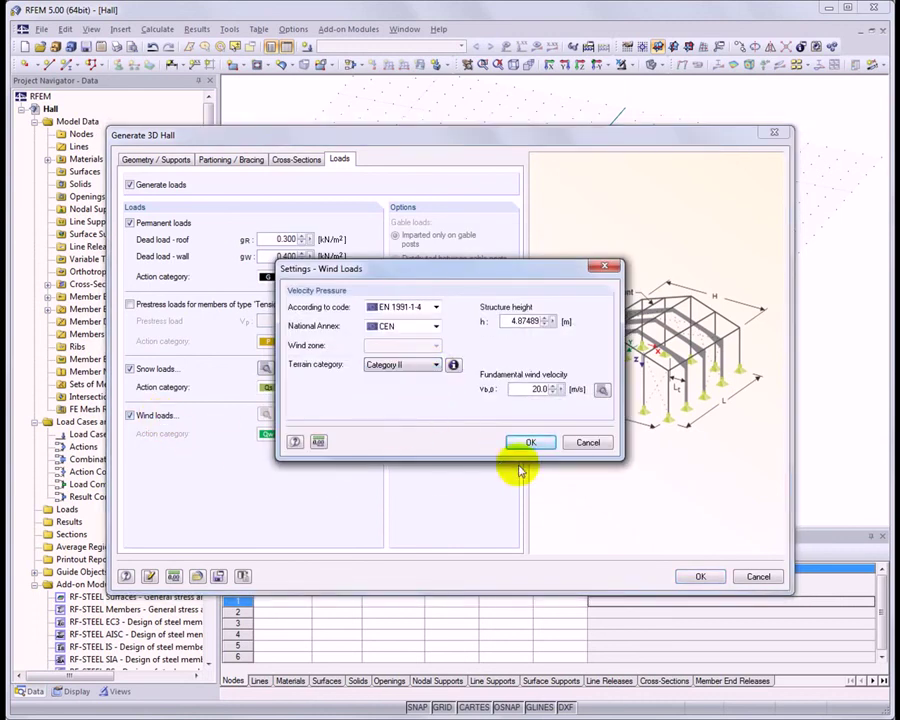
{"action": "left_click", "coordinate": [547, 444]}
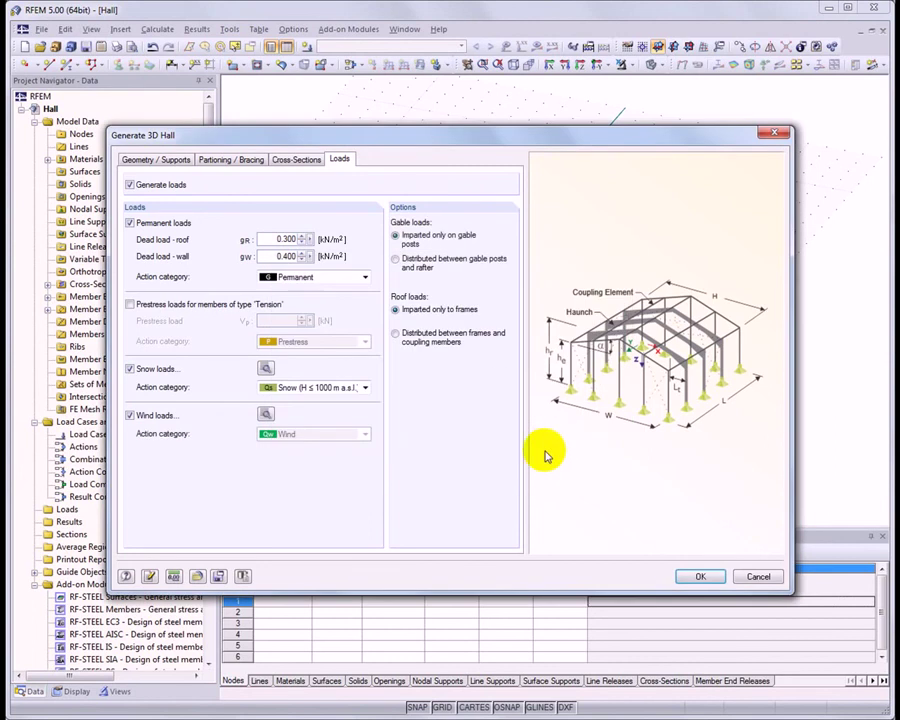
Generate the 3D hall with its loads and pan and zoom to frame it.
{"action": "left_click", "coordinate": [705, 577]}
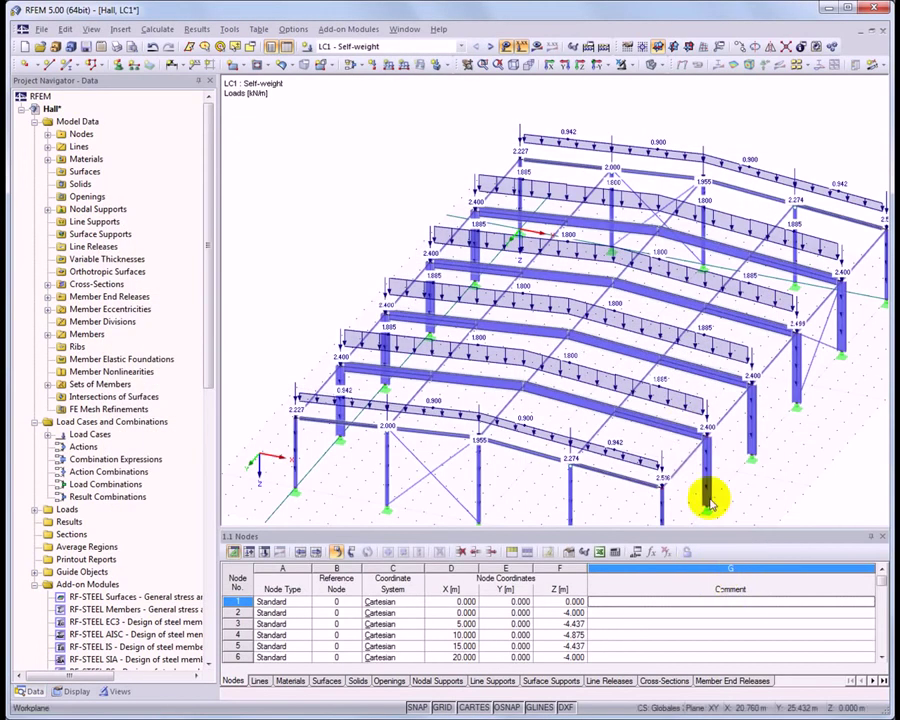
{"action": "middle_click_drag", "start_coordinate": [638, 402], "coordinate": [592, 352]}
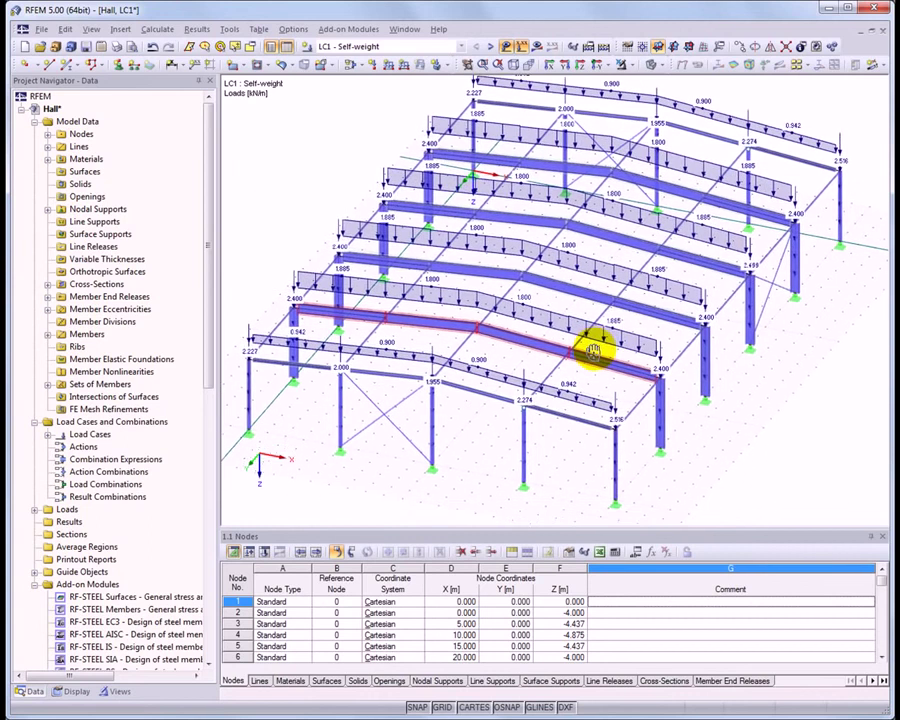
{"action": "scroll", "coordinate": [594, 364], "scroll_direction": "down", "scroll_amount": 2}
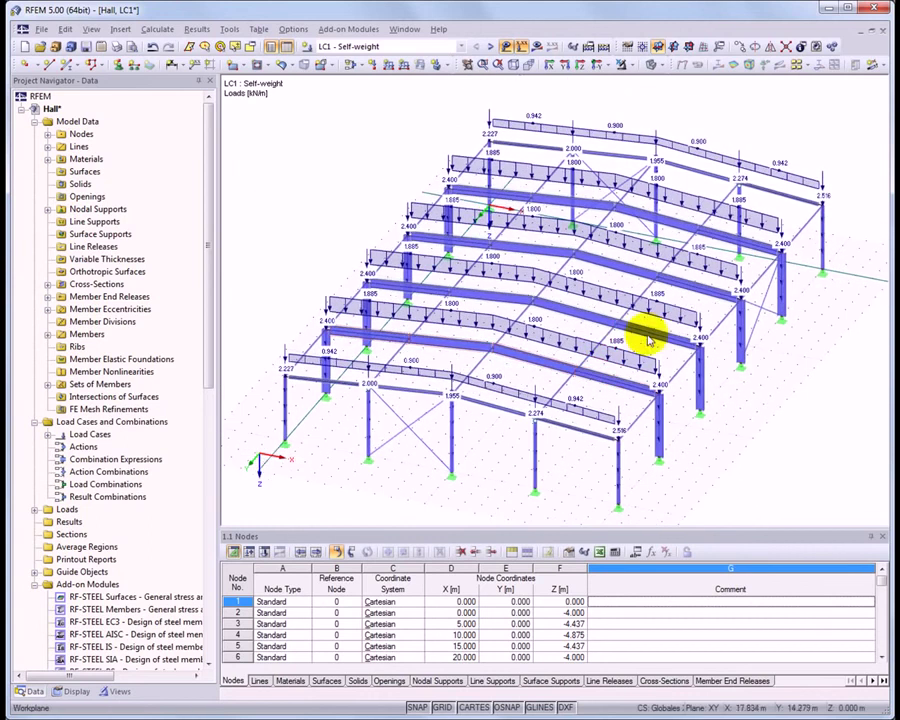
Step through load cases LC2 and LC3, then display LC13 Imperfections in x.
{"action": "left_click", "coordinate": [492, 47]}
{"action": "left_click", "coordinate": [492, 47]}
{"action": "left_click", "coordinate": [462, 47]}
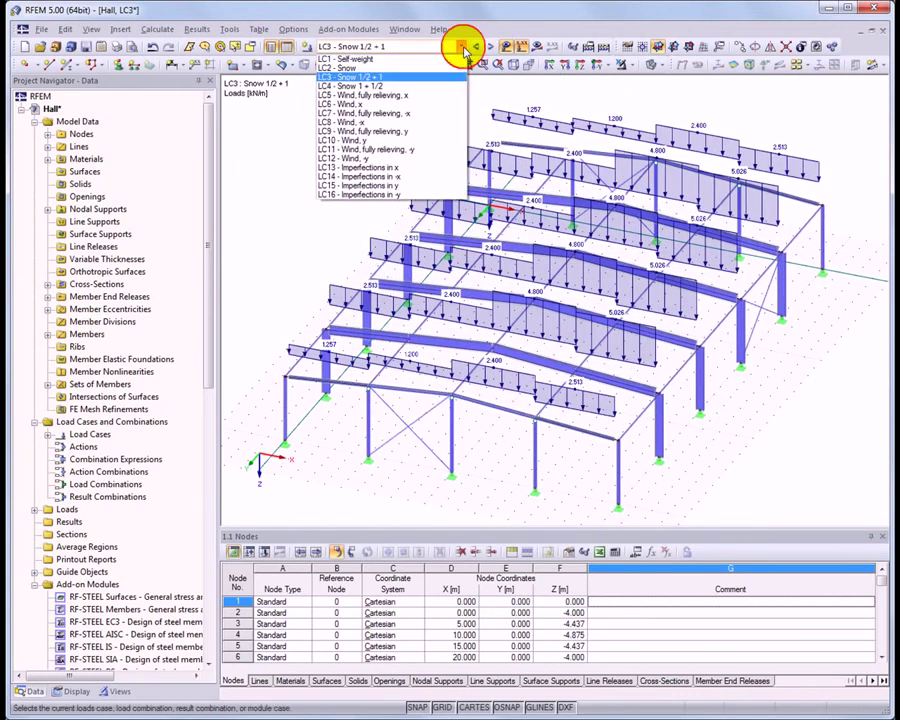
{"action": "left_click", "coordinate": [438, 167]}
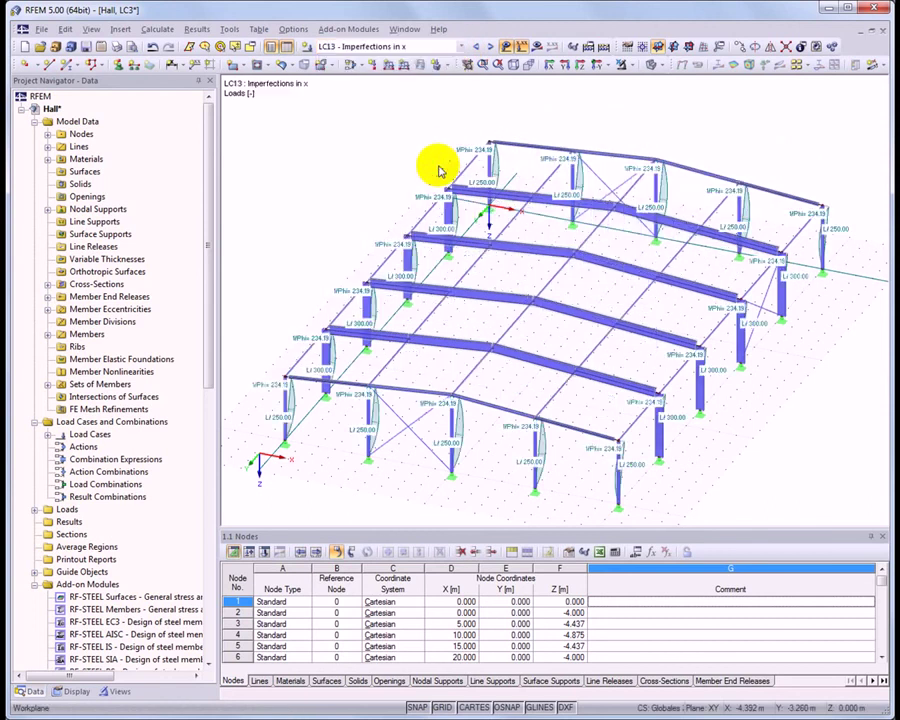
Select every member with the IPE 500 rafter cross-section using Special Selection.
{"action": "left_click", "coordinate": [252, 46]}
{"action": "left_click", "coordinate": [290, 254]}
{"action": "left_click", "coordinate": [625, 236]}
{"action": "left_click", "coordinate": [566, 314]}
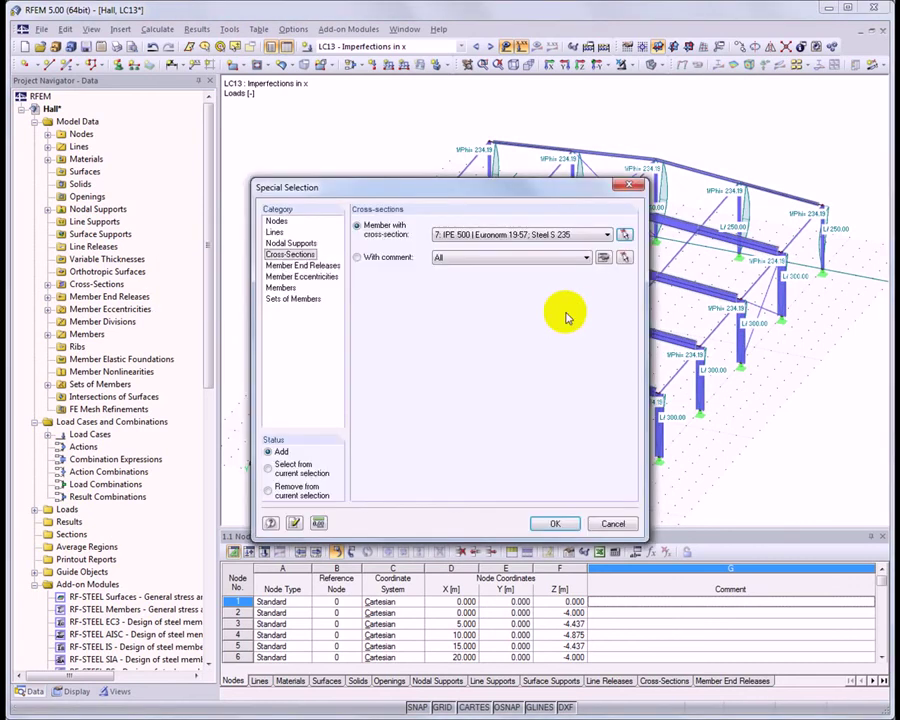
{"action": "left_click", "coordinate": [568, 525]}
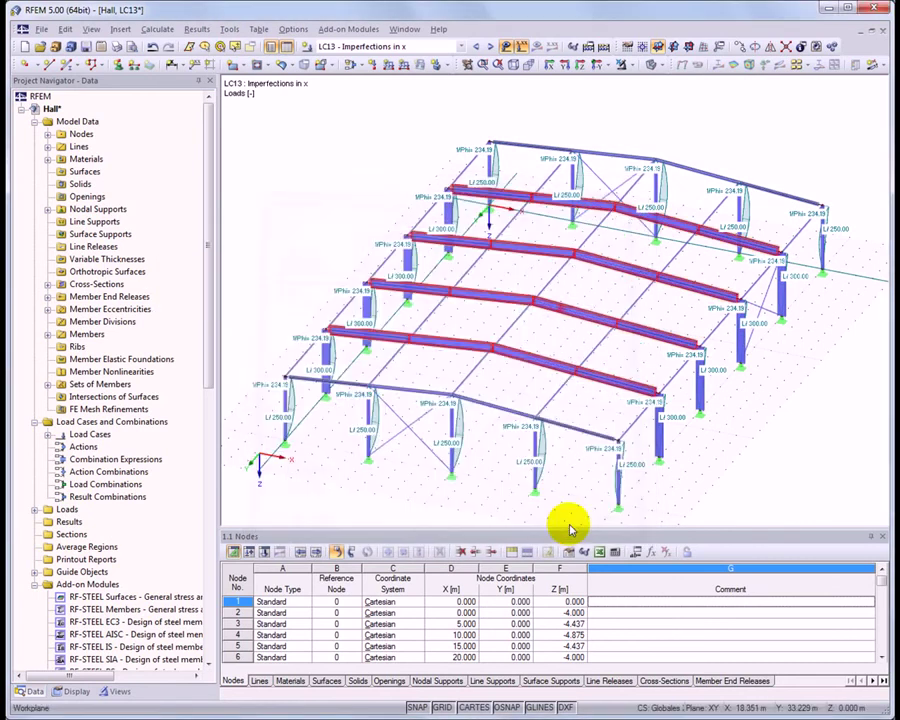
Display only the selected IPE 500 rafters, restore the full structure view, then show the Block frame.
{"action": "left_click", "coordinate": [629, 65]}
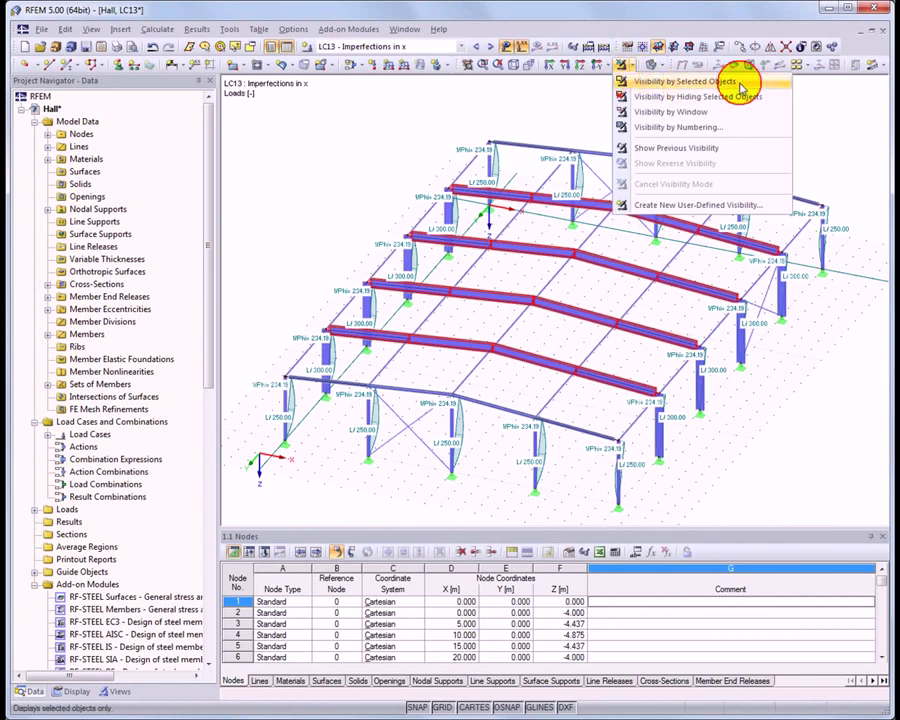
{"action": "left_click", "coordinate": [690, 81]}
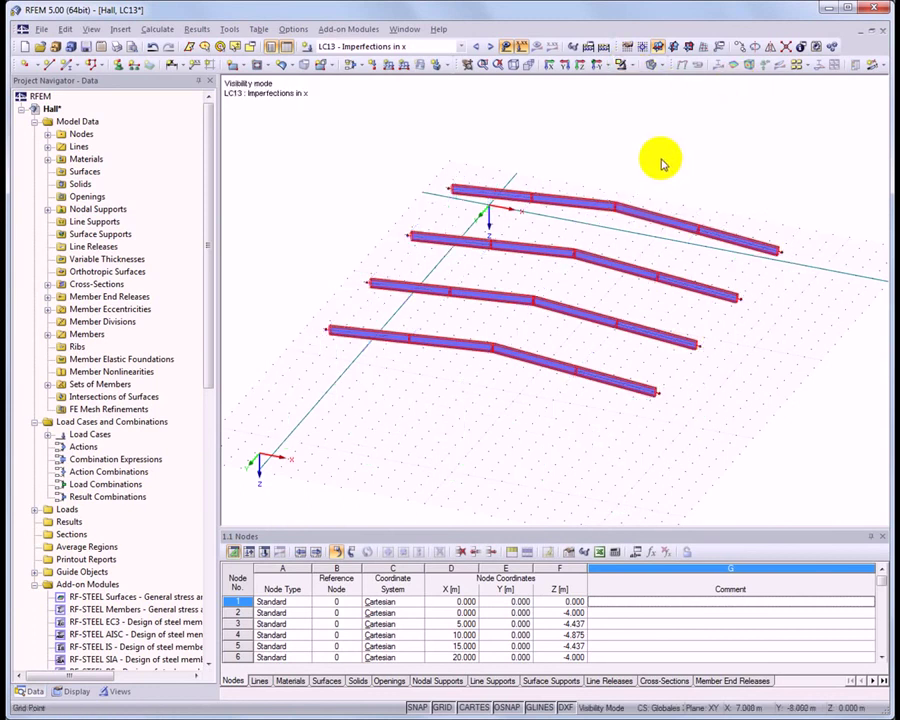
{"action": "left_click", "coordinate": [634, 66]}
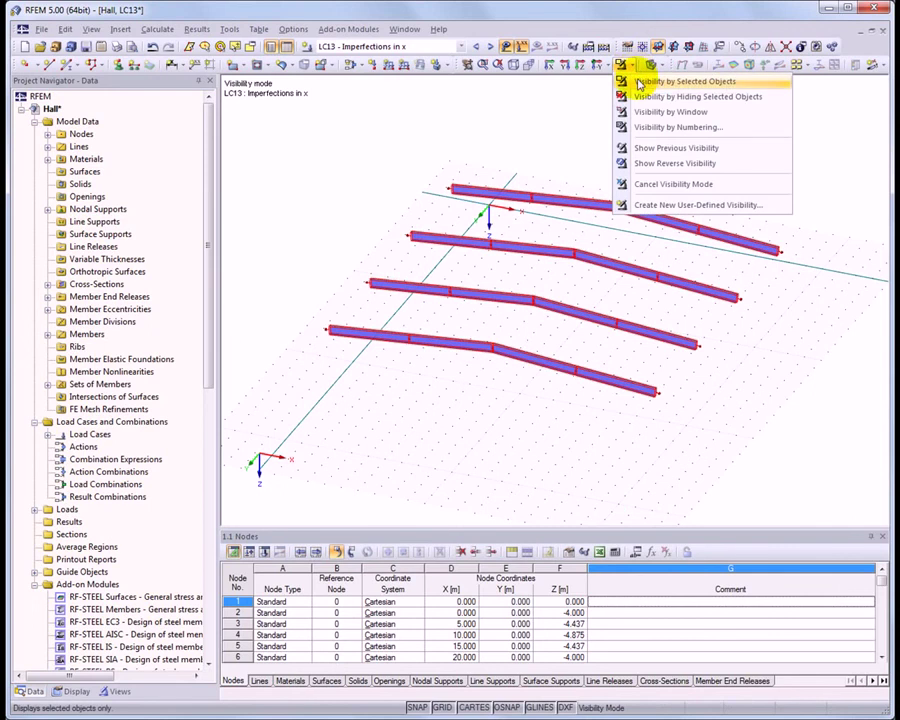
{"action": "left_click", "coordinate": [730, 185]}
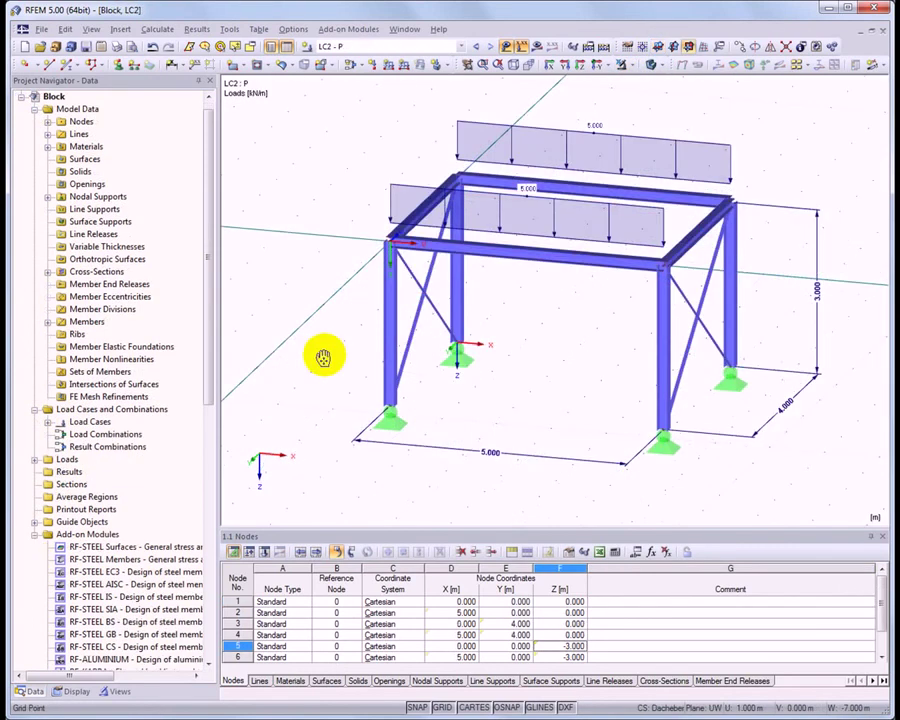
{"action": "middle_click_drag", "start_coordinate": [320, 356], "coordinate": [375, 340]}
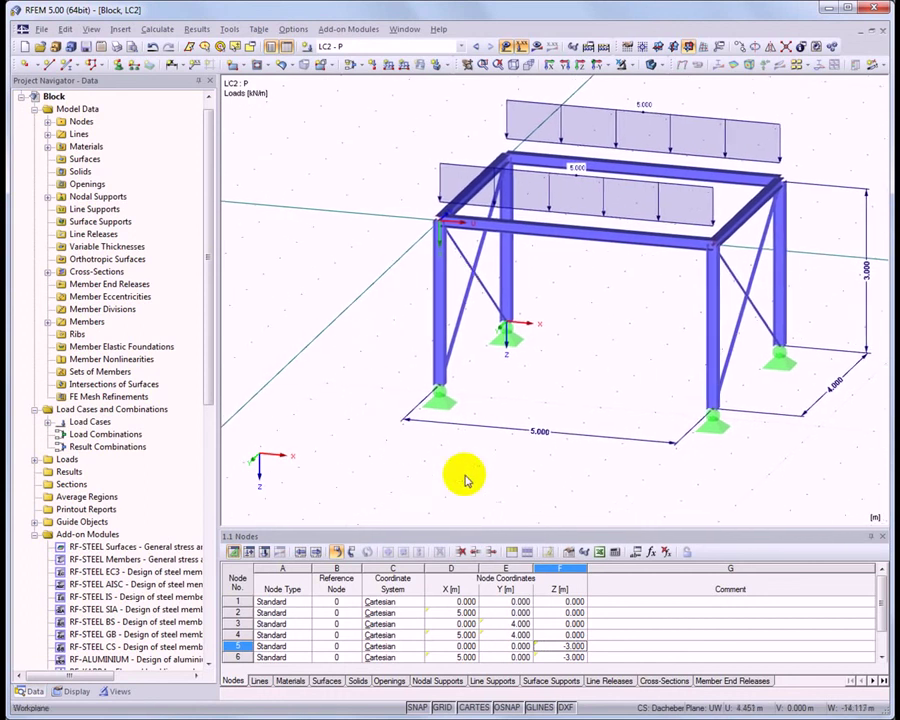
Change the Block frame parameter Length_x from 5.000 to 3.000 m.
{"action": "left_click", "coordinate": [635, 552]}
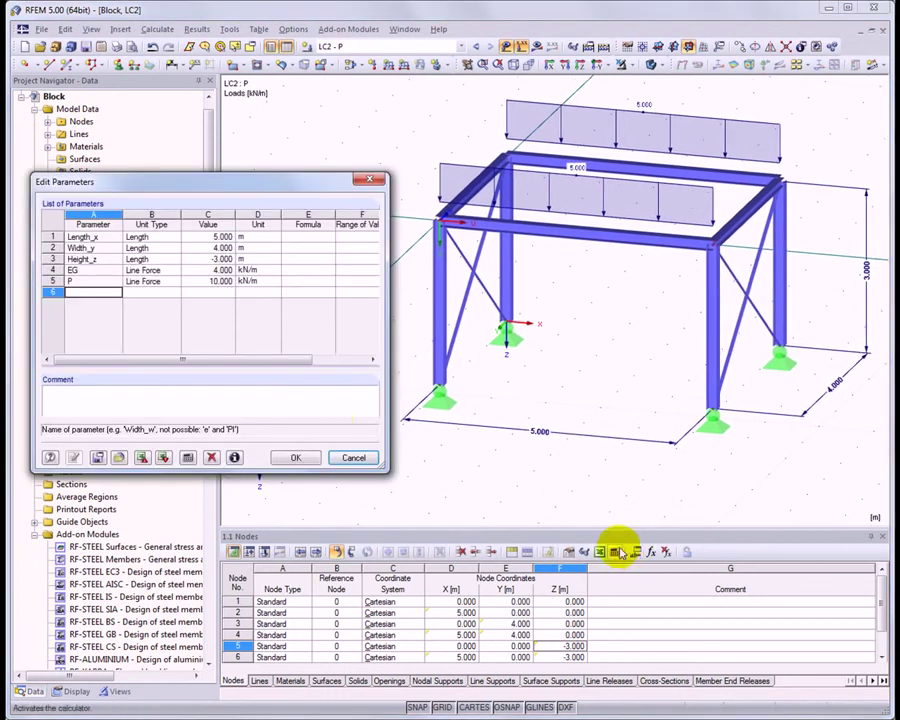
{"action": "left_click", "coordinate": [211, 237]}
{"action": "double_click", "coordinate": [203, 237]}
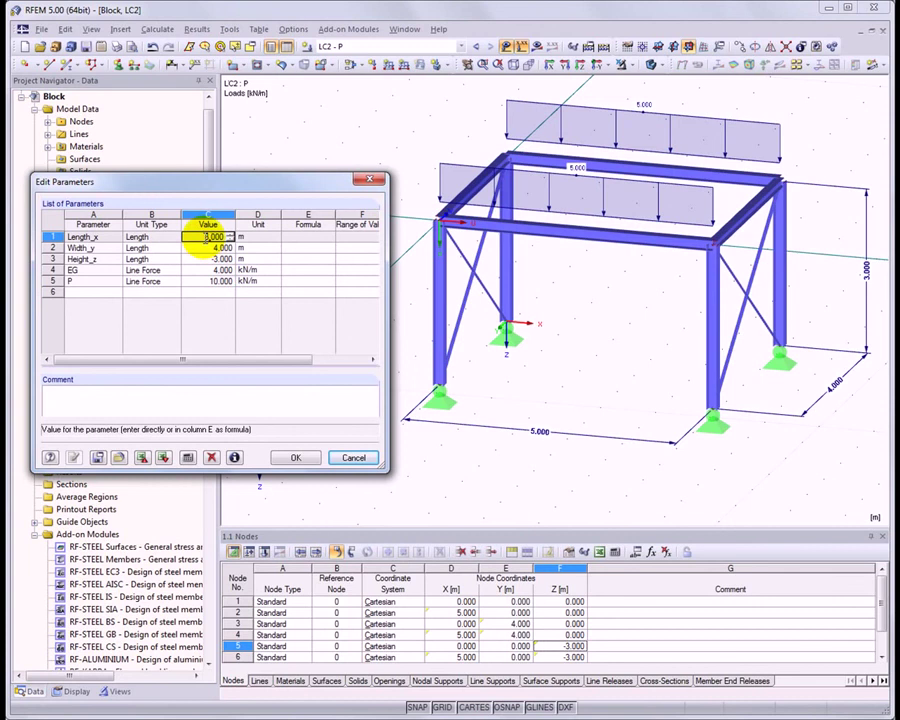
{"action": "type", "text": "3"}
{"action": "key", "text": "Return"}
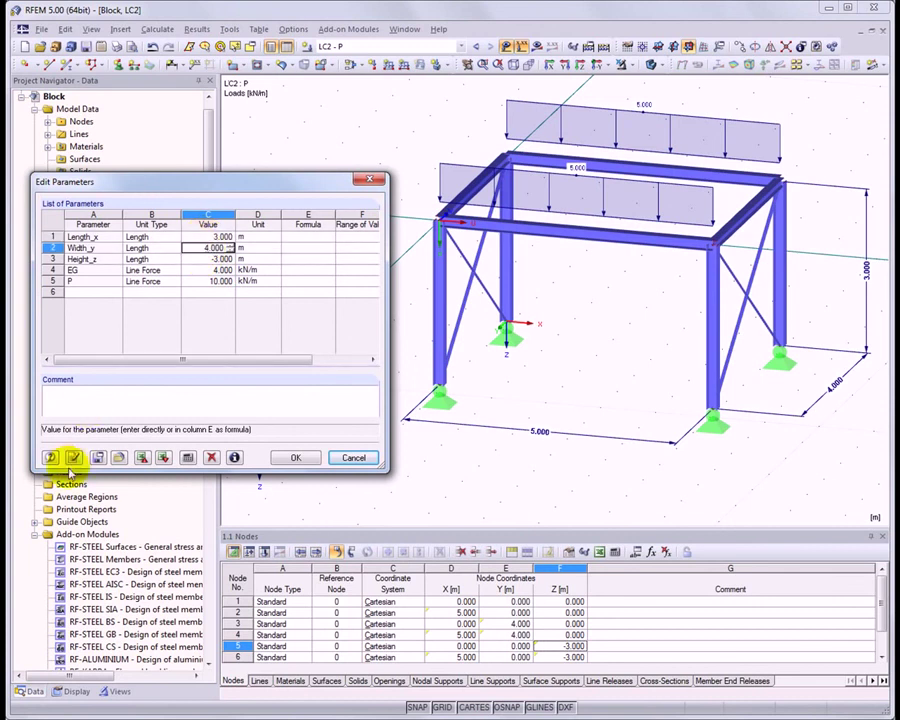
{"action": "left_click", "coordinate": [73, 457]}
Set Width_y to 2.000 m, accept the parameters, and window-select the frame with its loads.
{"action": "left_click", "coordinate": [215, 248]}
{"action": "left_click", "coordinate": [199, 249]}
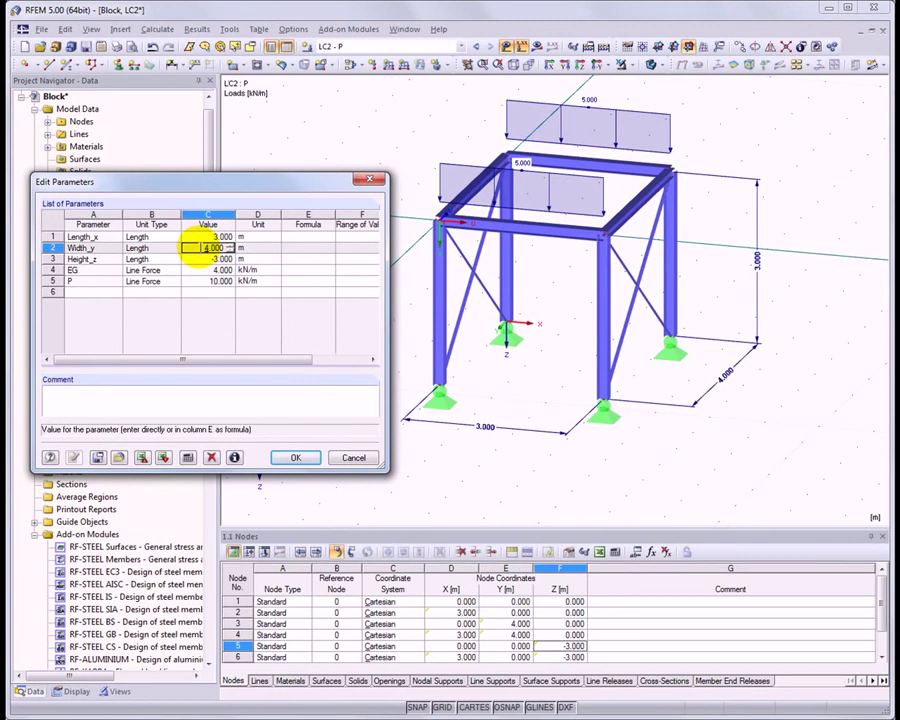
{"action": "type", "text": "2"}
{"action": "key", "text": "Return"}
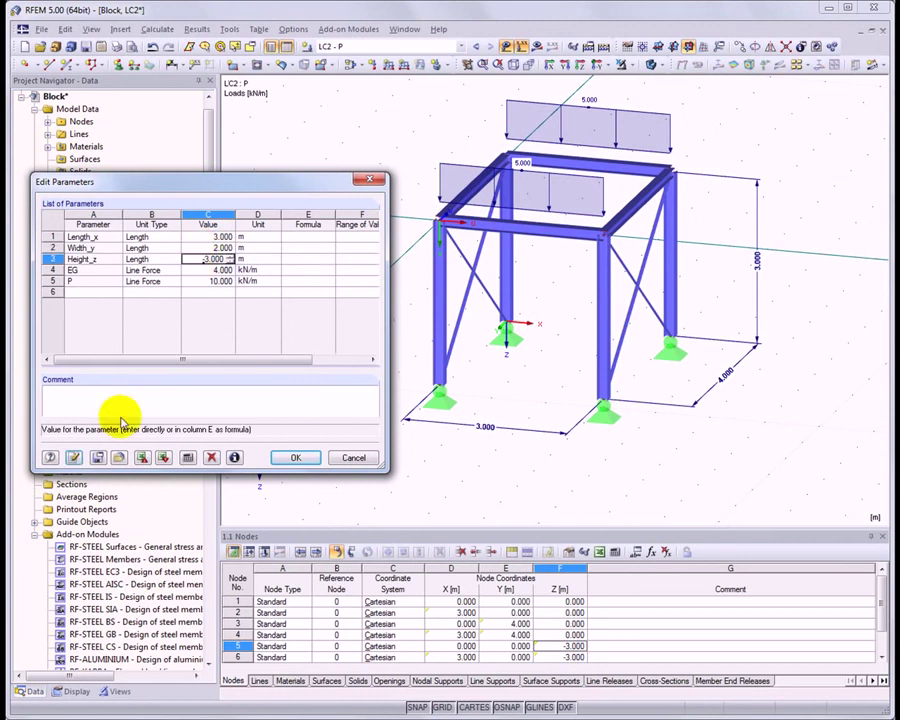
{"action": "left_click", "coordinate": [76, 457]}
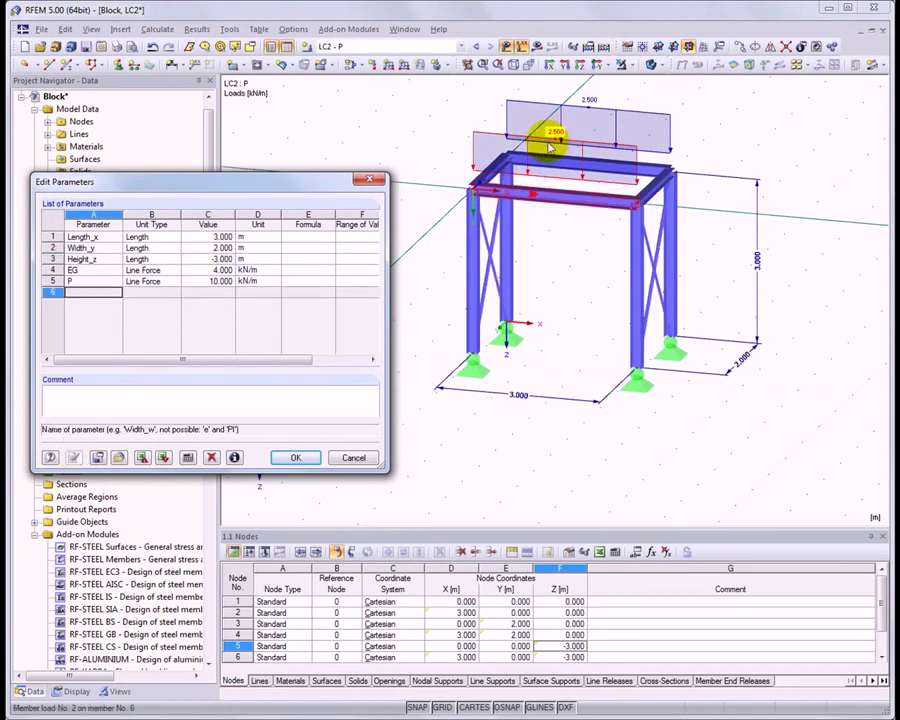
{"action": "left_click", "coordinate": [293, 457]}
{"action": "left_click_drag", "start_coordinate": [380, 460], "coordinate": [822, 90]}
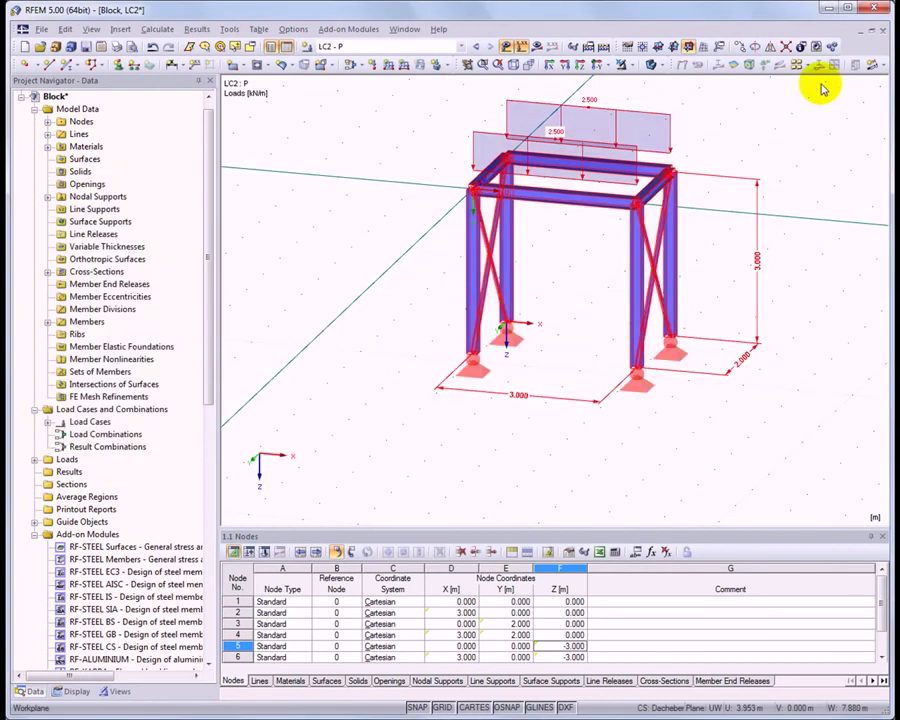
Save the selected 3 × 2 m frame as a block in Members - 2D with all loadings.
{"action": "left_click", "coordinate": [41, 29]}
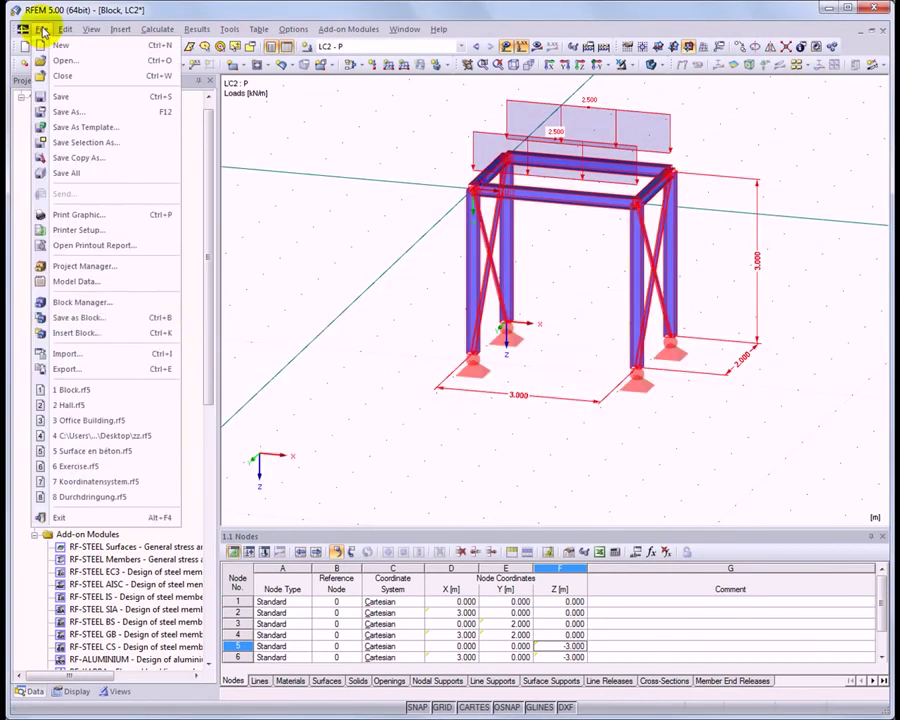
{"action": "left_click", "coordinate": [116, 319]}
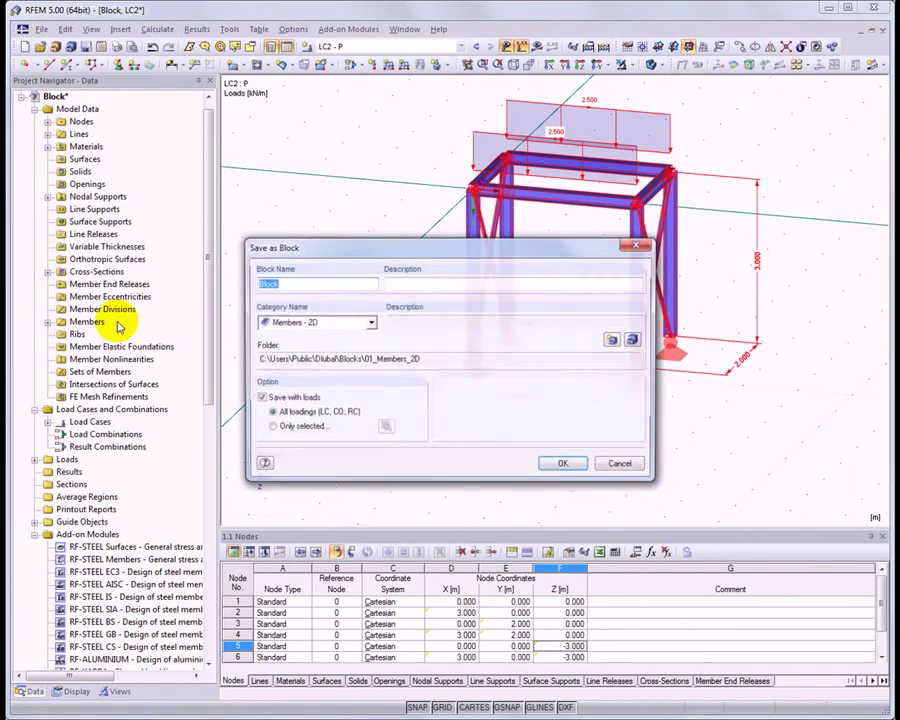